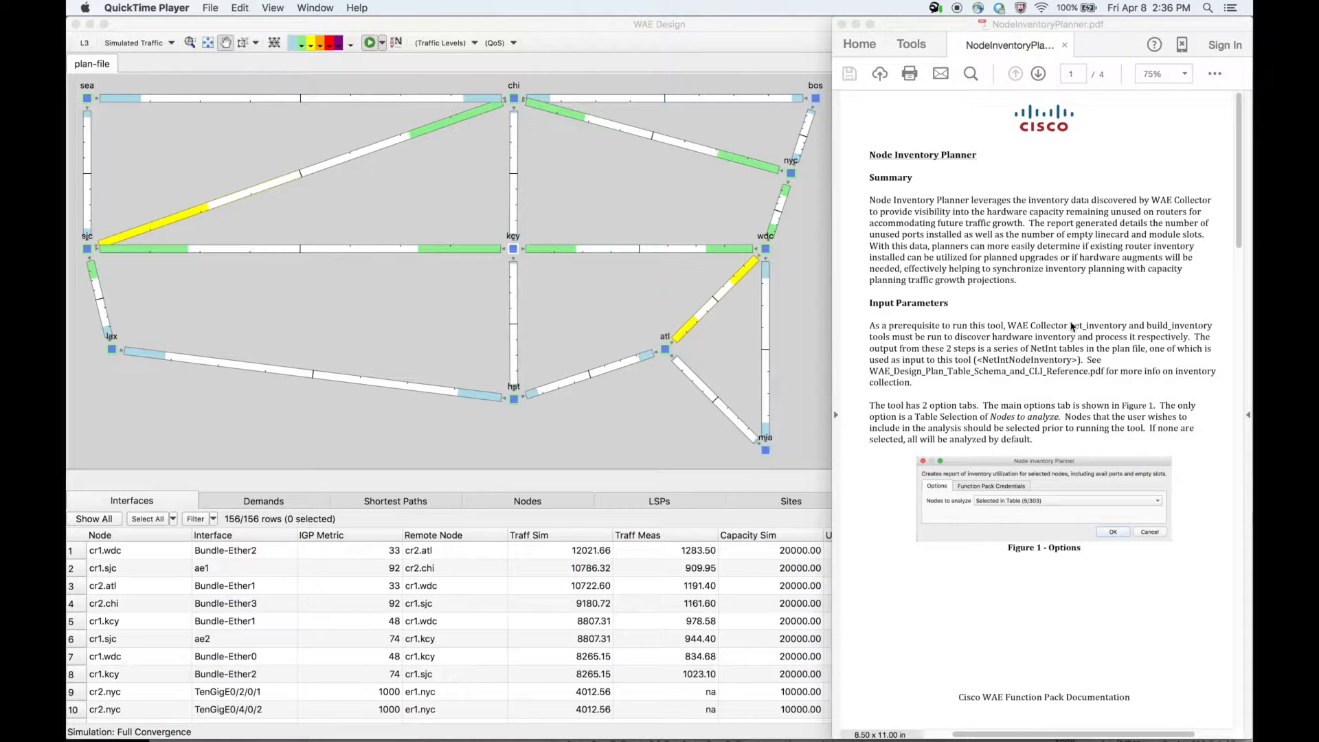
# Read the Node Inventory Planner documentation, covering its input parameters, credentials, output reports and sample plan file.
pyautogui.scroll(-1, 1059, 344)
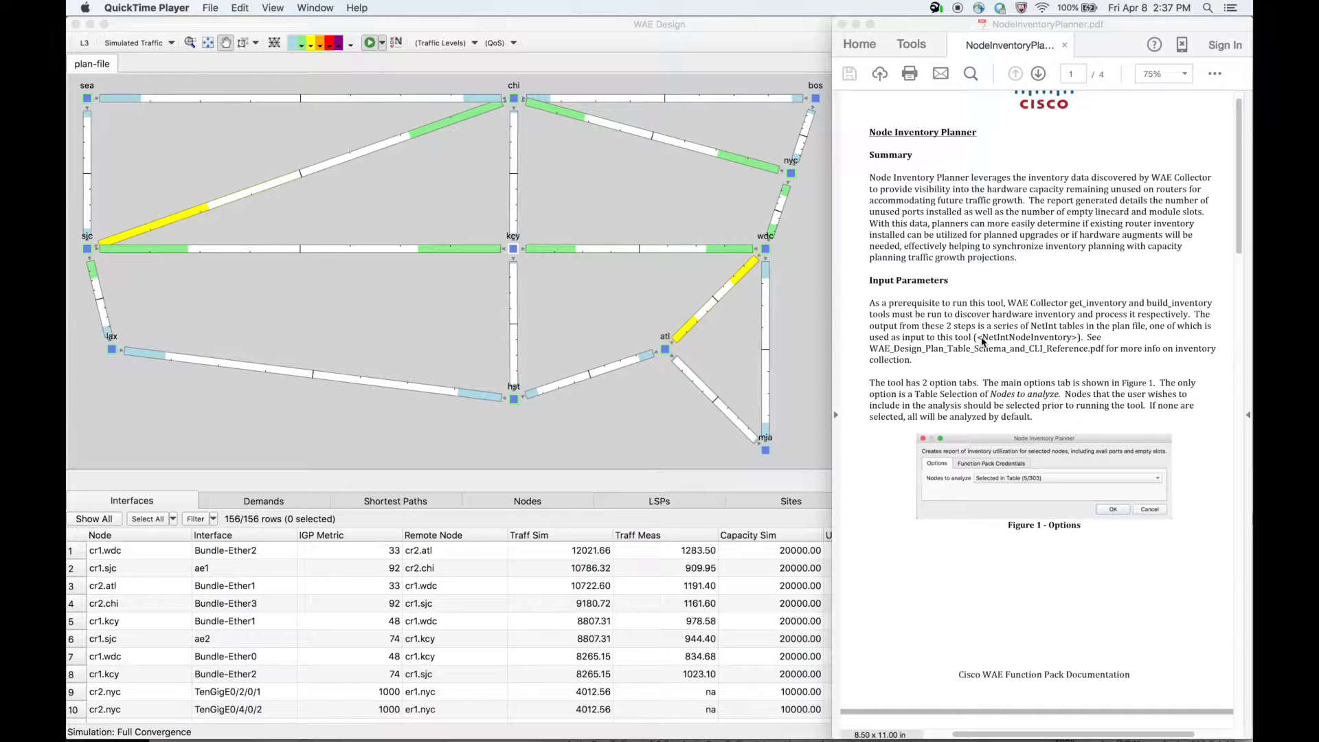
pyautogui.click(1031, 344)
pyautogui.doubleClick(1030, 337)
pyautogui.click(1010, 335)
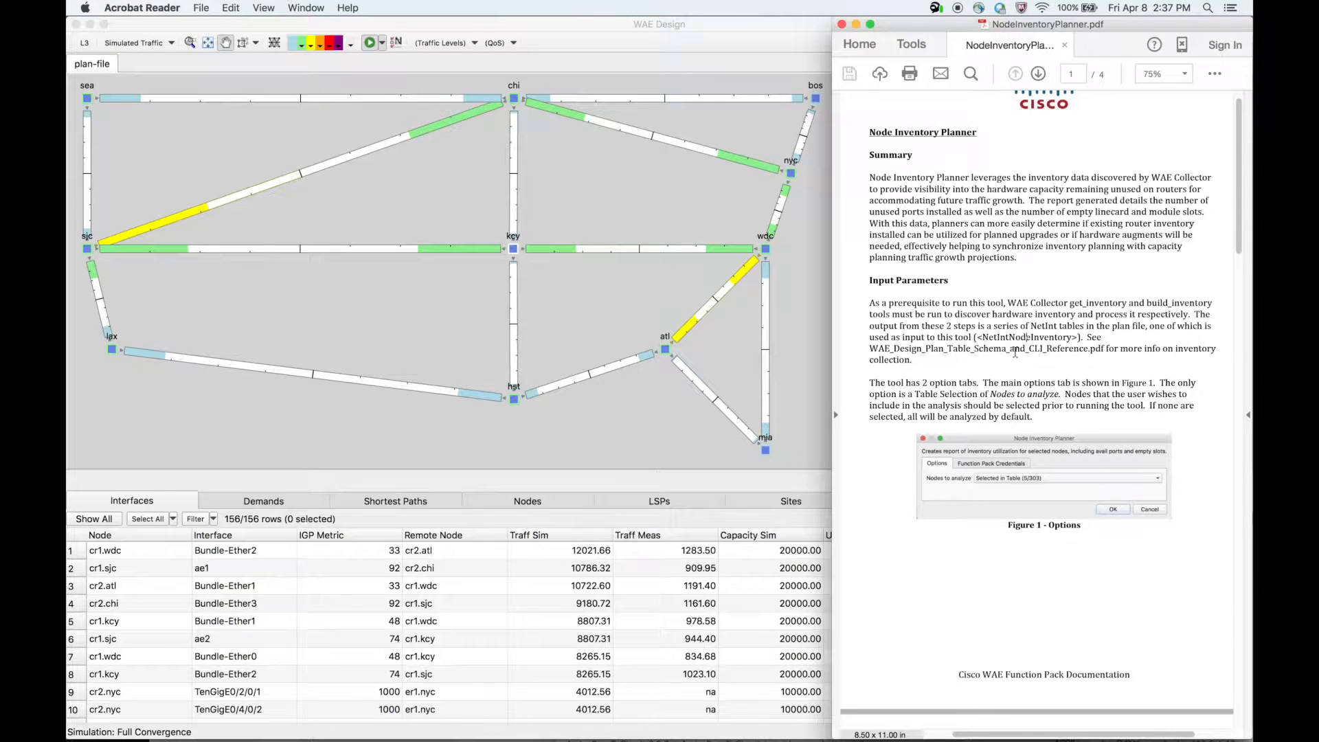
pyautogui.scroll(-1, 1010, 357)
pyautogui.scroll(-3, 1005, 378)
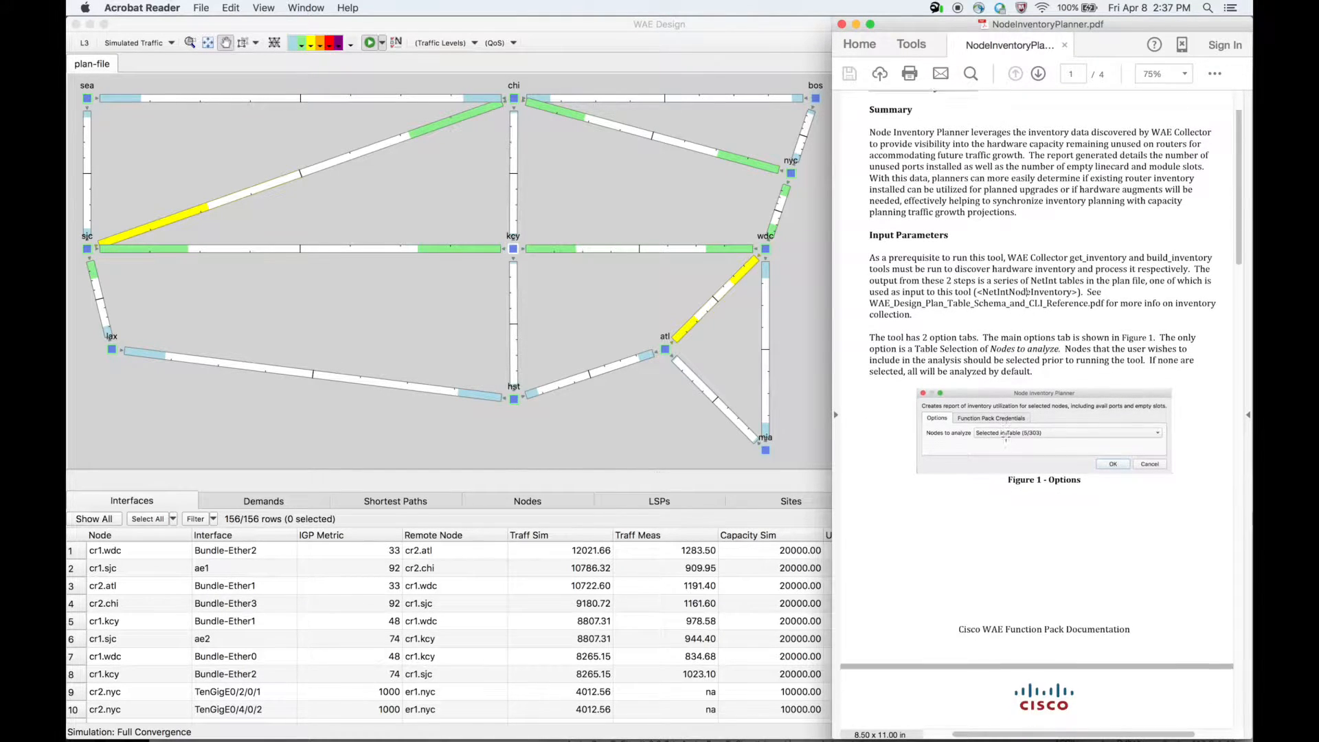
pyautogui.scroll(-10, 1010, 416)
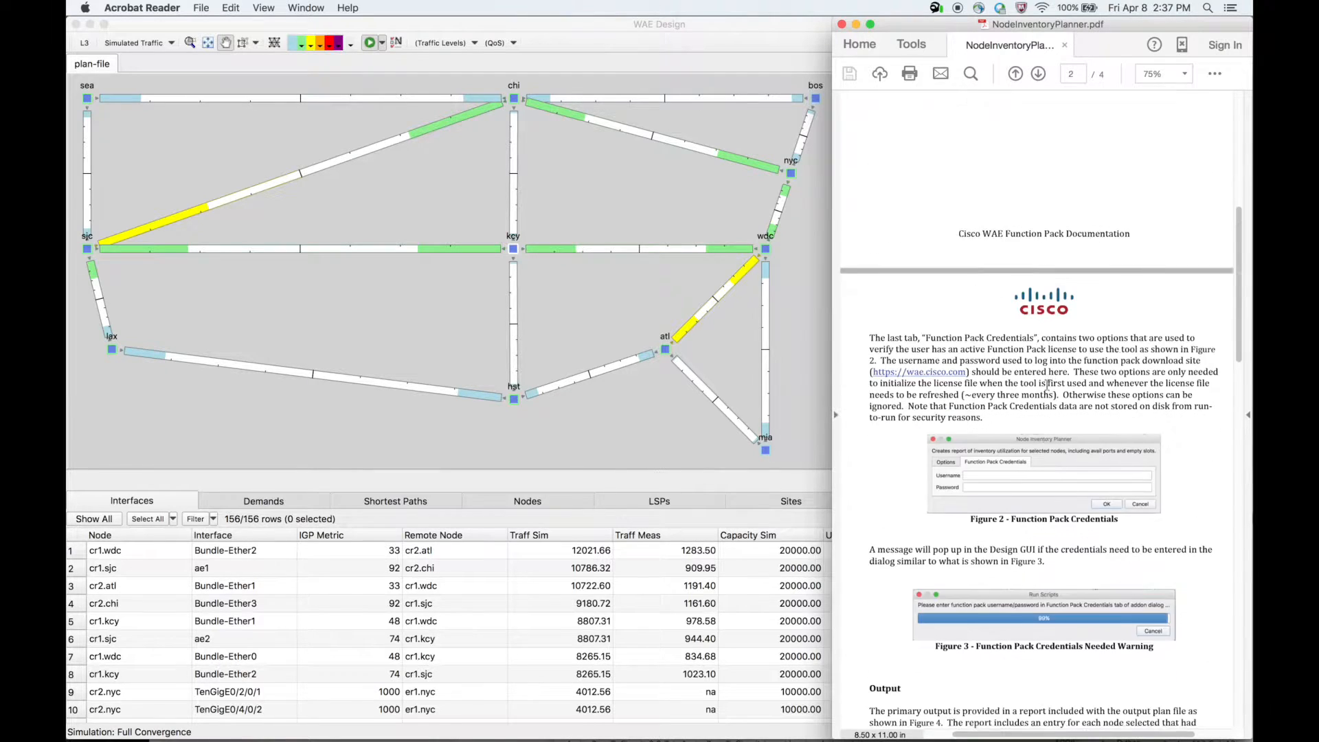
pyautogui.scroll(-10, 1048, 386)
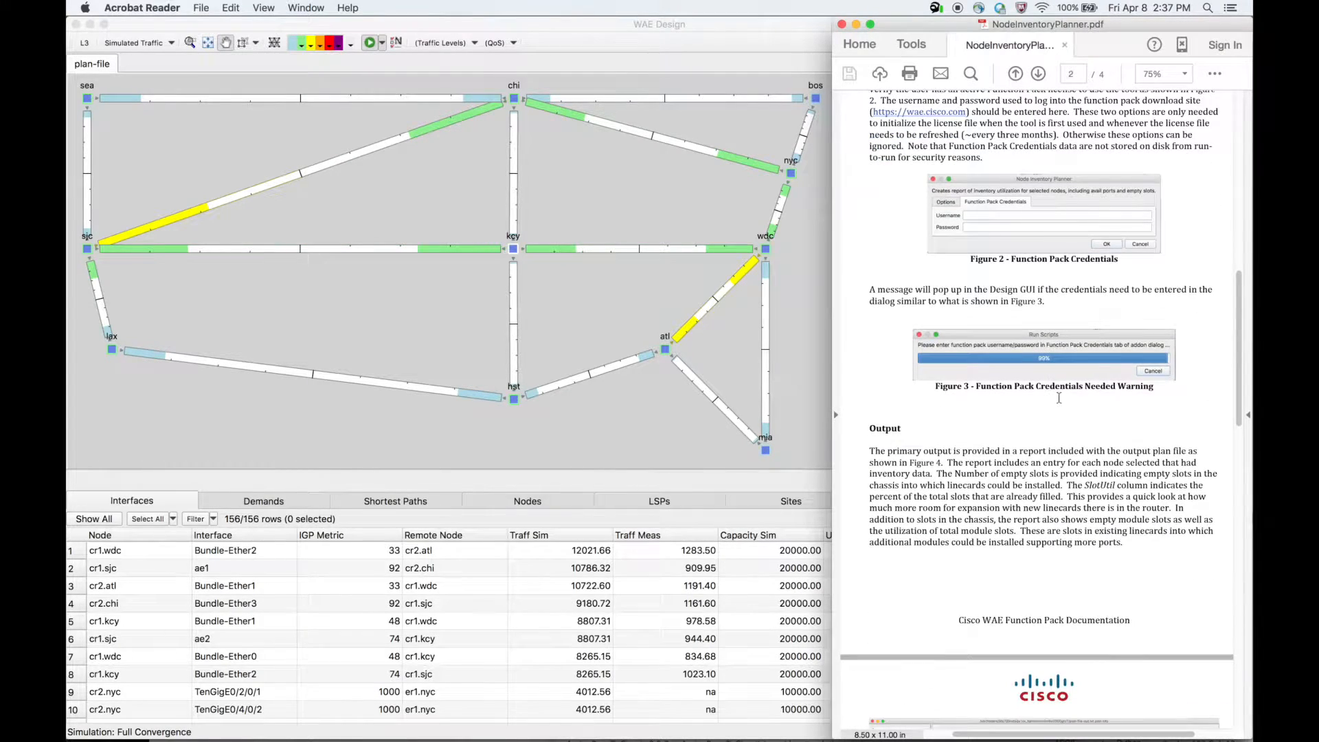
pyautogui.scroll(-15, 1033, 422)
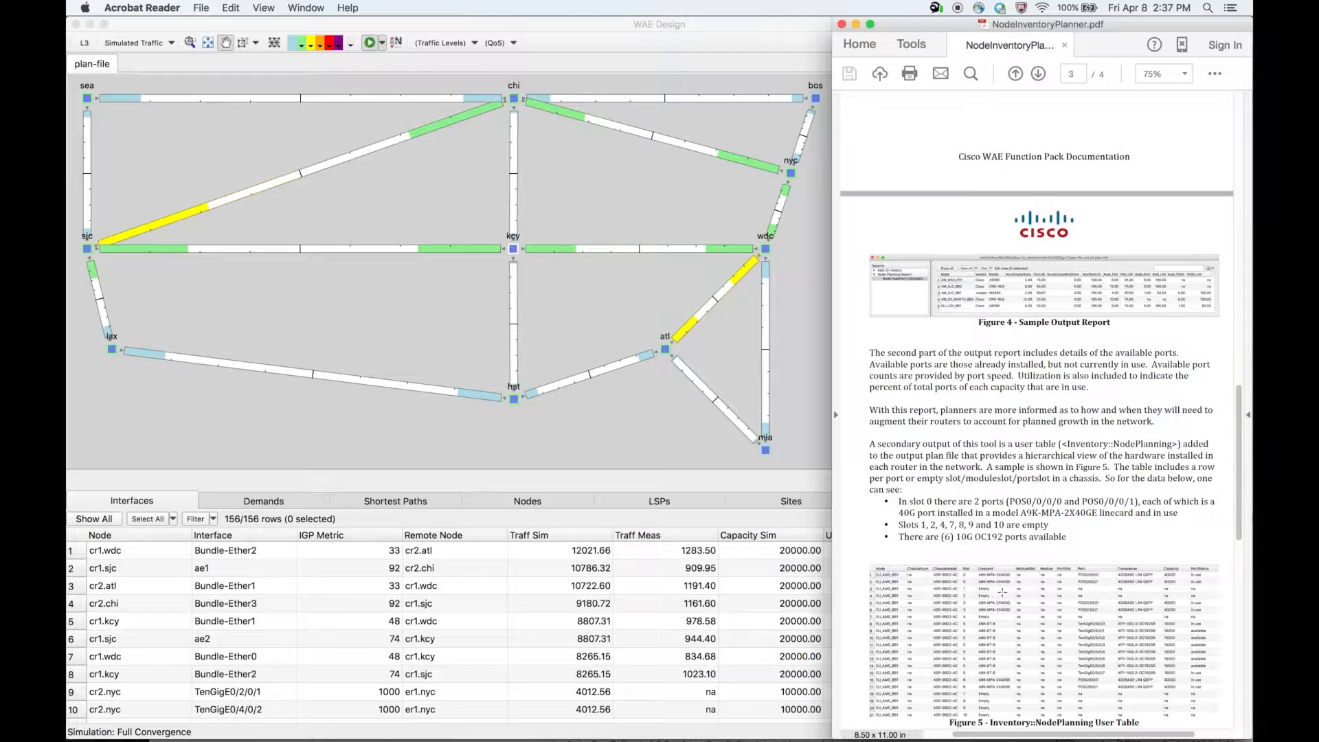
pyautogui.scroll(-5, 1039, 539)
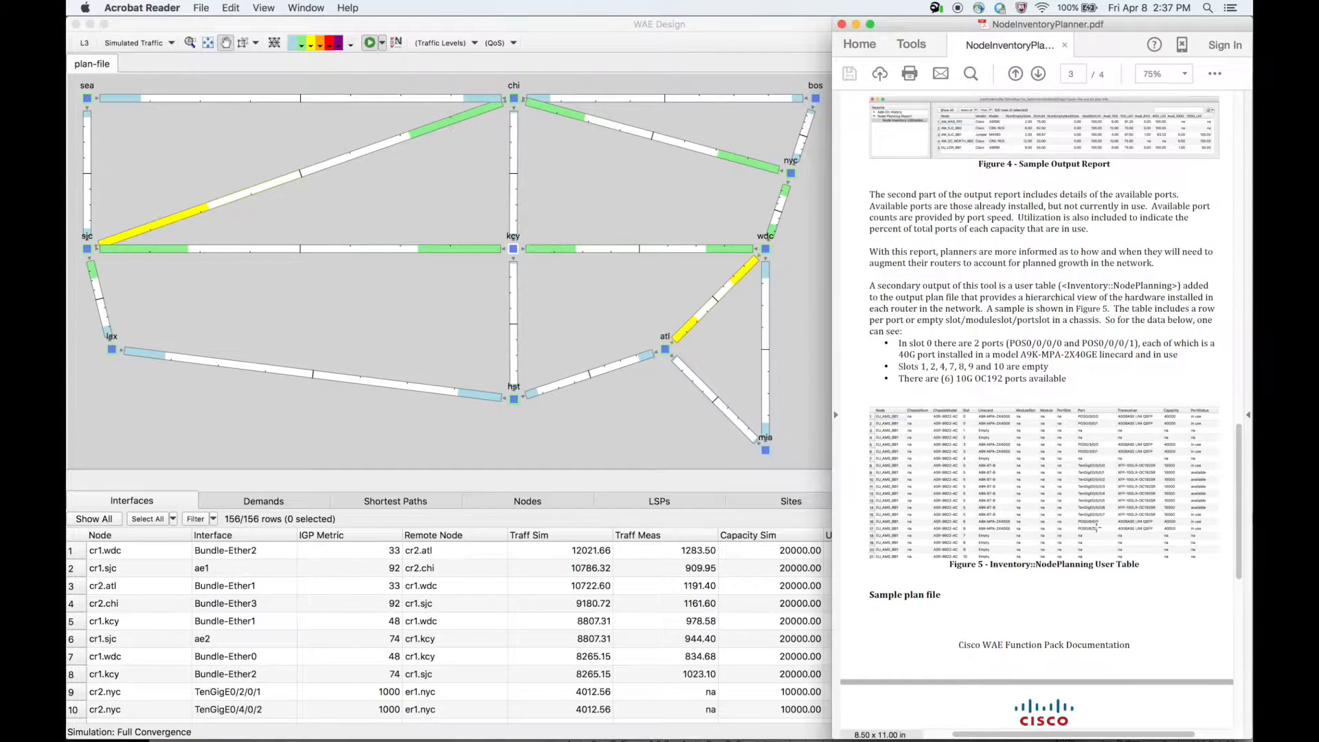
pyautogui.scroll(-7, 1096, 533)
pyautogui.scroll(-3, 975, 494)
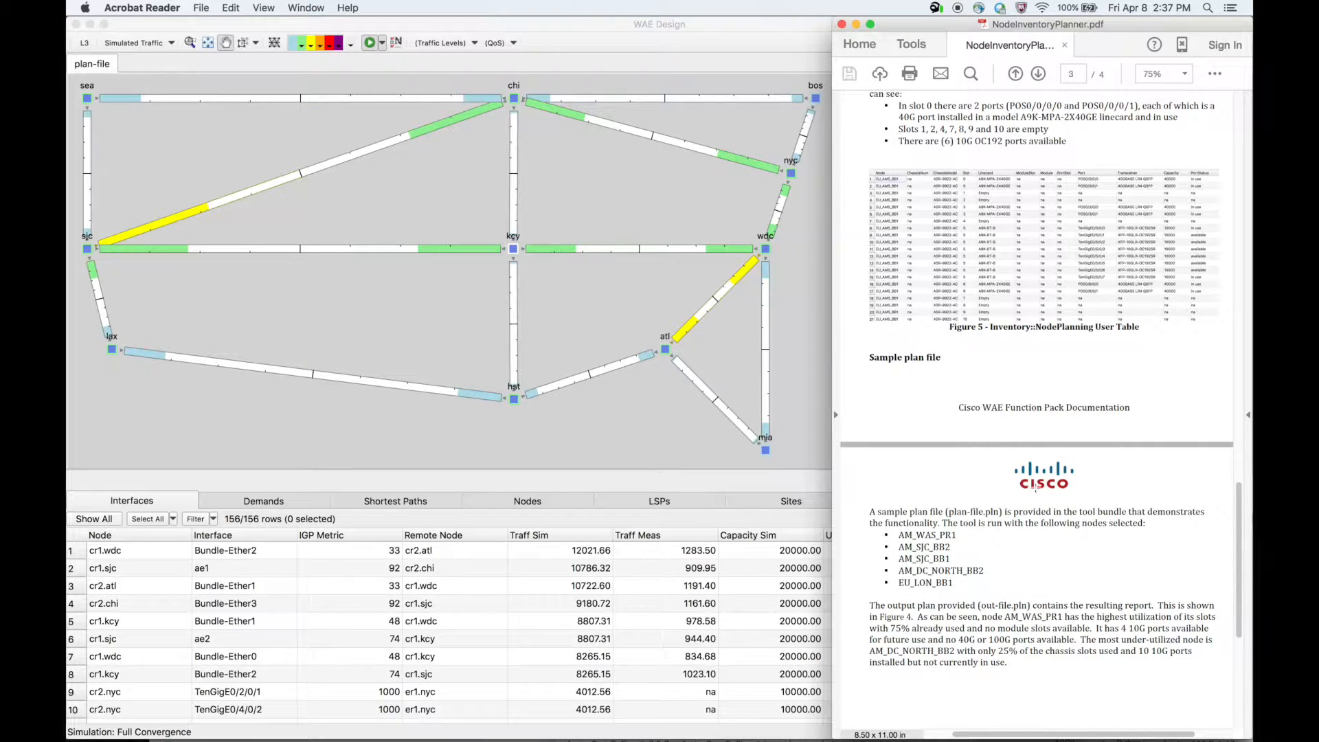
pyautogui.scroll(-1, 1008, 536)
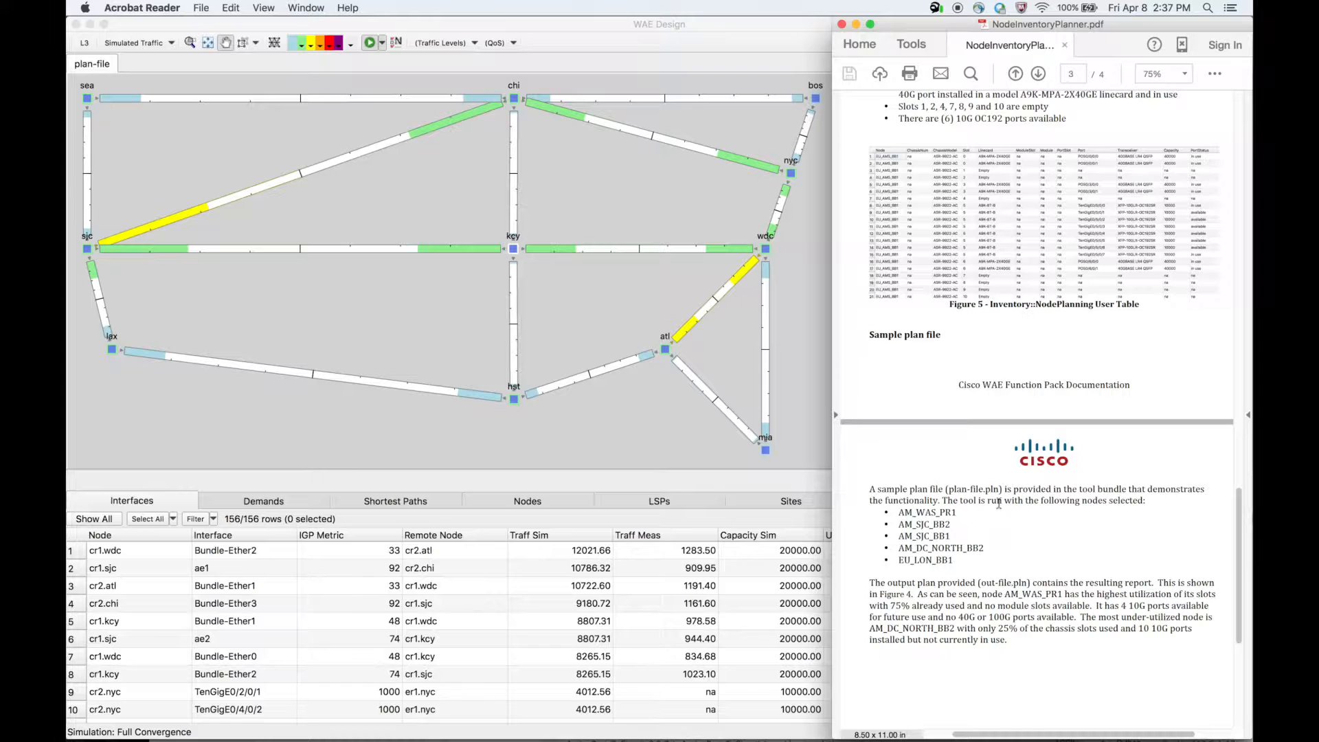
pyautogui.scroll(-1, 1016, 515)
pyautogui.scroll(-1, 1014, 516)
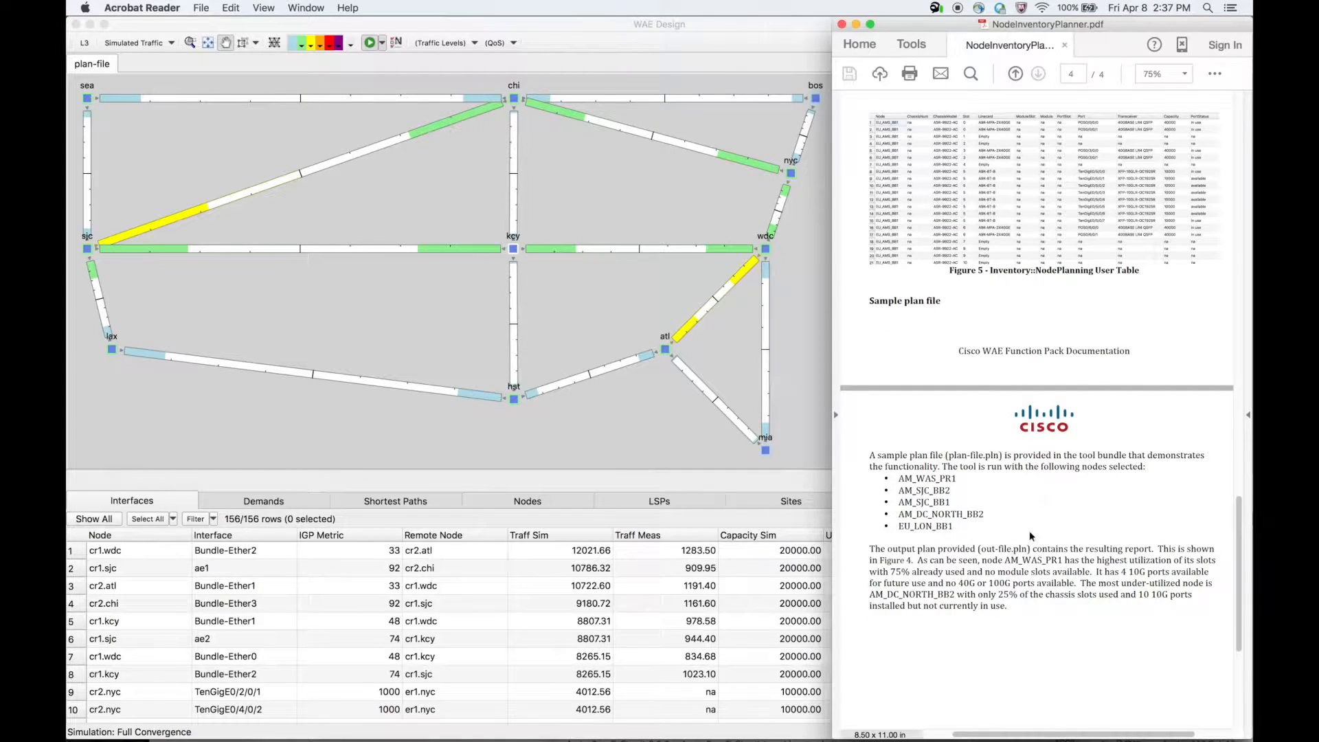
pyautogui.scroll(10, 1019, 510)
pyautogui.scroll(20, 1018, 510)
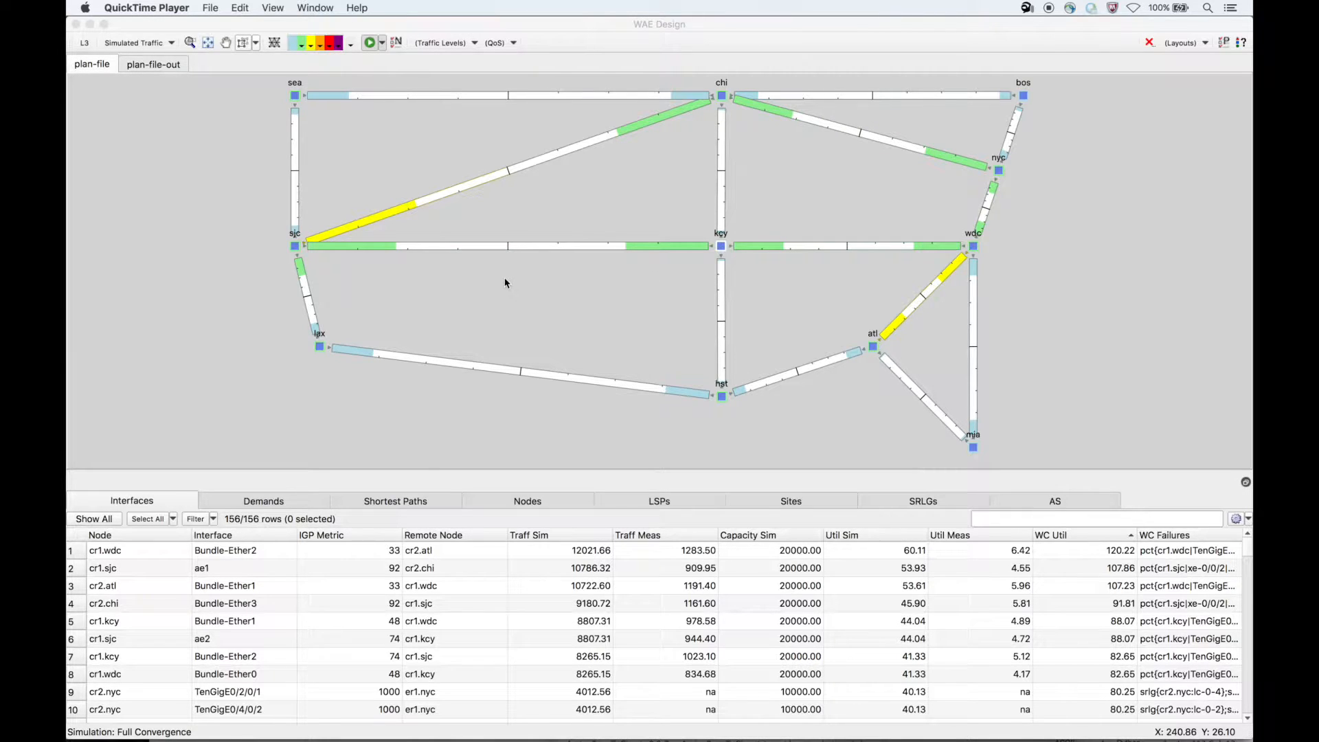
# Examine the worst-case utilization of the most loaded interfaces in plan-file and switch to the plan-file-out plan.
pyautogui.click(254, 149)
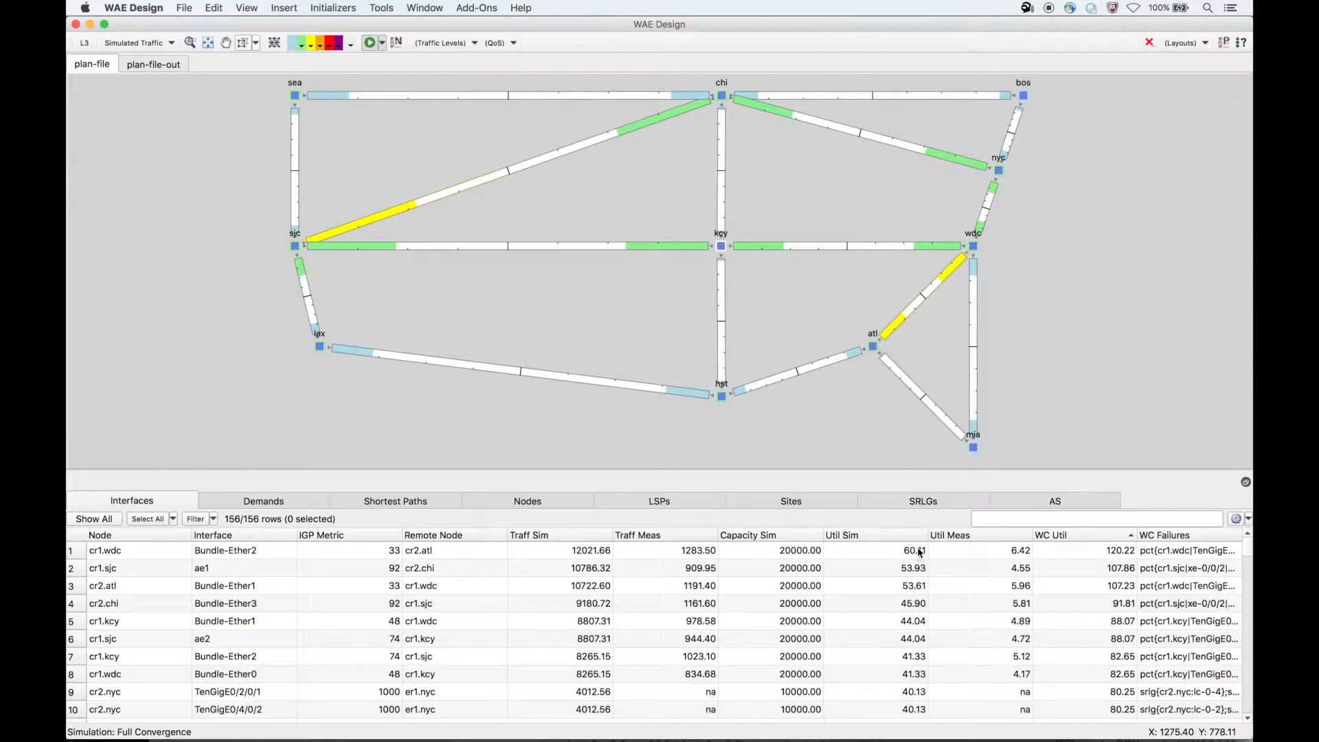
pyautogui.click(1104, 555)
pyautogui.moveTo(1105, 555); pyautogui.dragTo(1103, 588)
pyautogui.click(1092, 438)
pyautogui.click(146, 68)
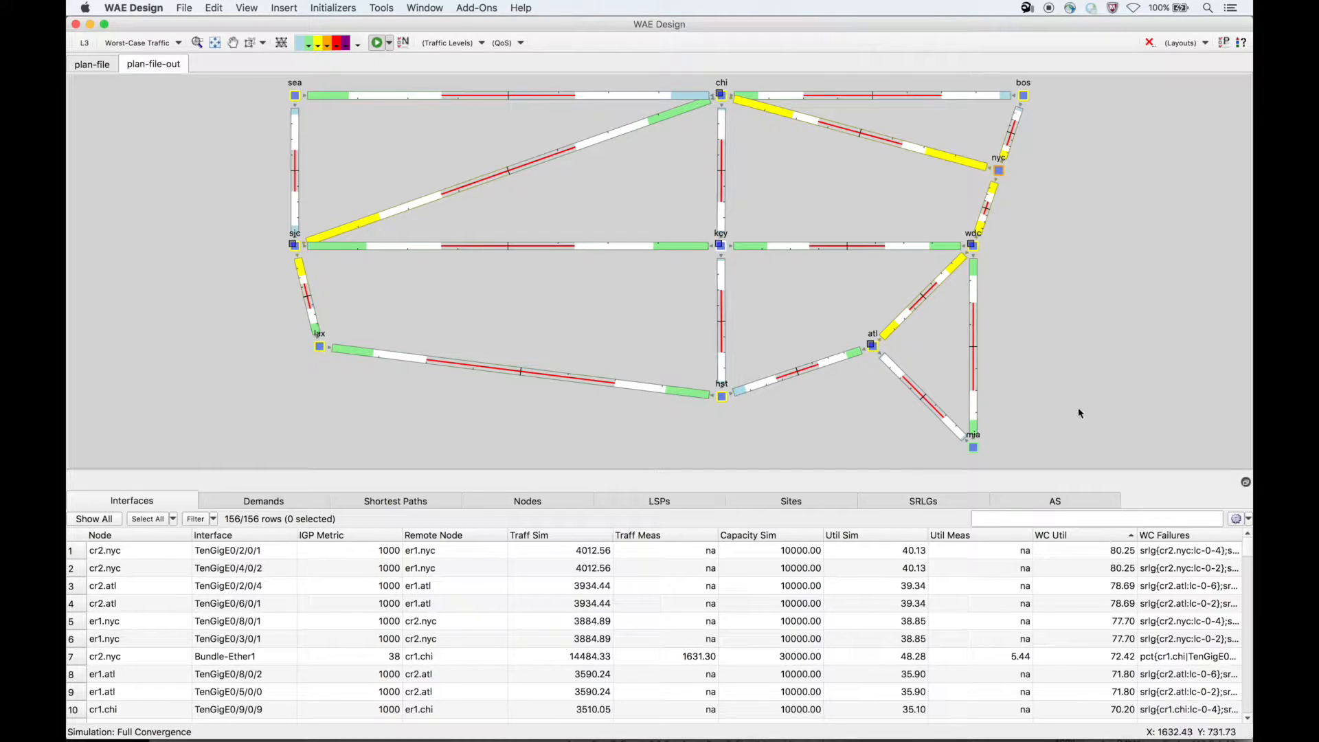
# Open the reports of plan-file-out and review CircuitsUpgraded and NewPortRequirements under CircuitUpgrade.
pyautogui.click(424, 7)
pyautogui.click(432, 45)
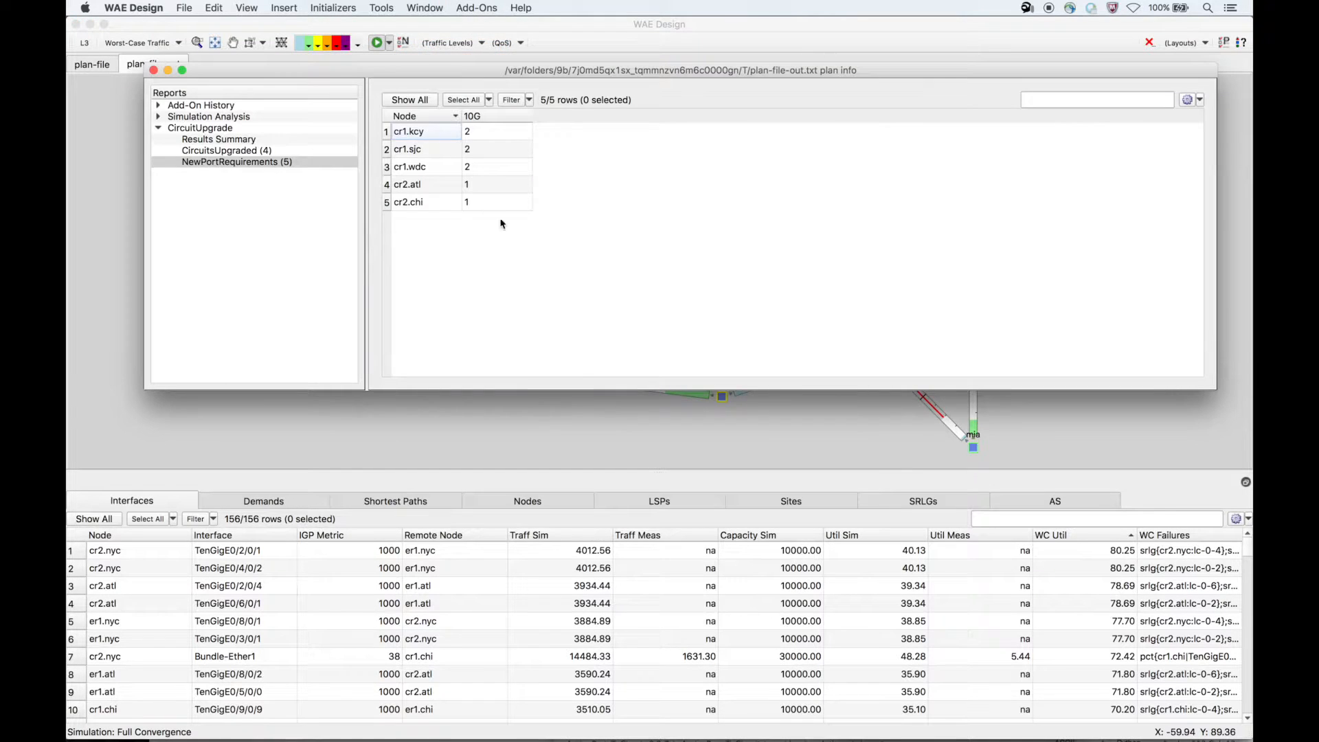
pyautogui.click(231, 152)
pyautogui.moveTo(458, 75); pyautogui.dragTo(396, 98)
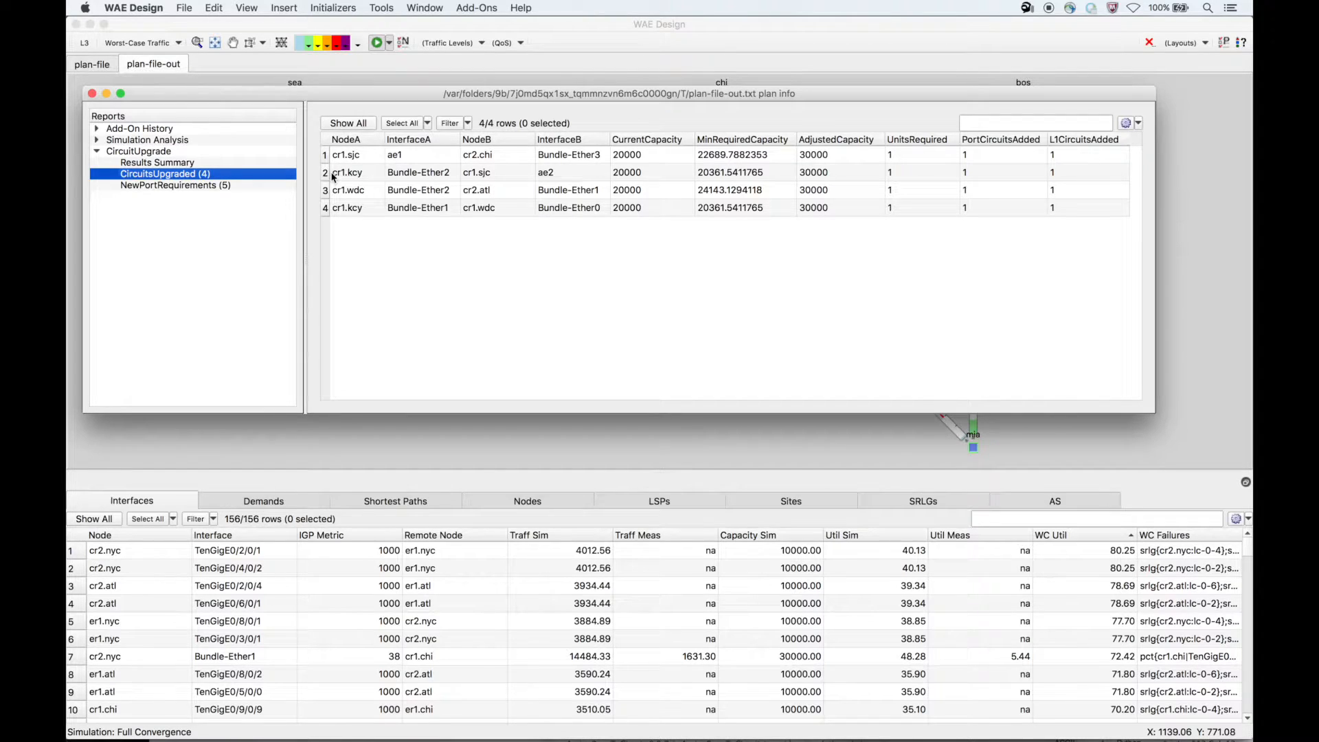
pyautogui.click(157, 185)
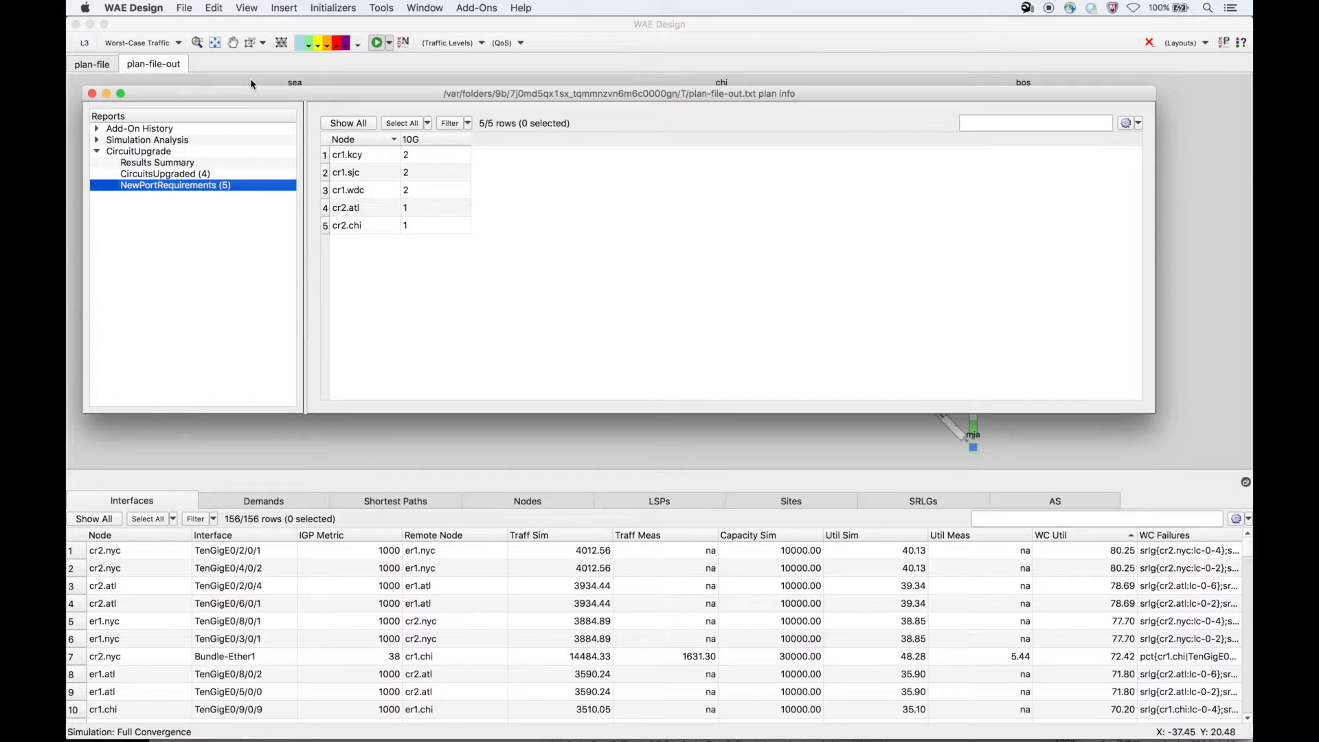
# Select all nodes in the NewPortRequirements report and filter the plan's Nodes table to that selection.
pyautogui.click(477, 7)
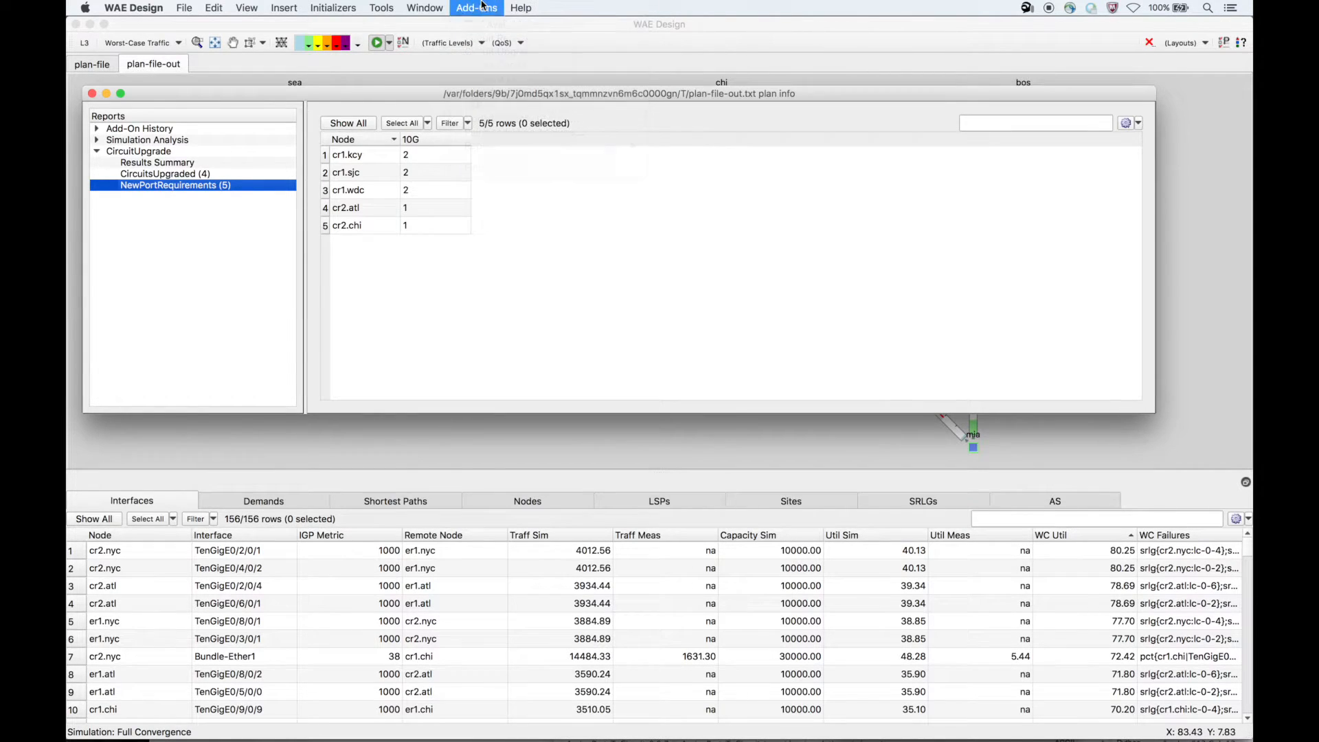
pyautogui.click(336, 152)
pyautogui.press('super+a')
pyautogui.rightClick(356, 170)
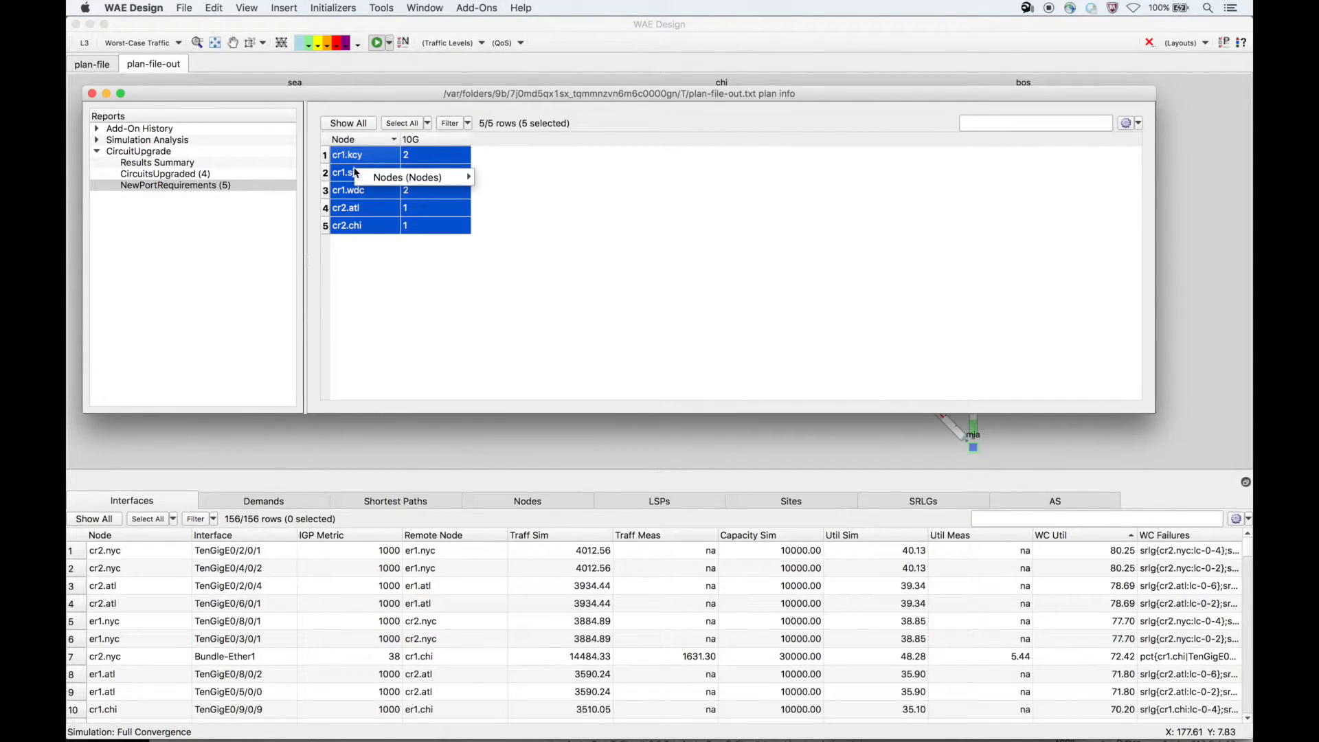
pyautogui.moveTo(375, 179)
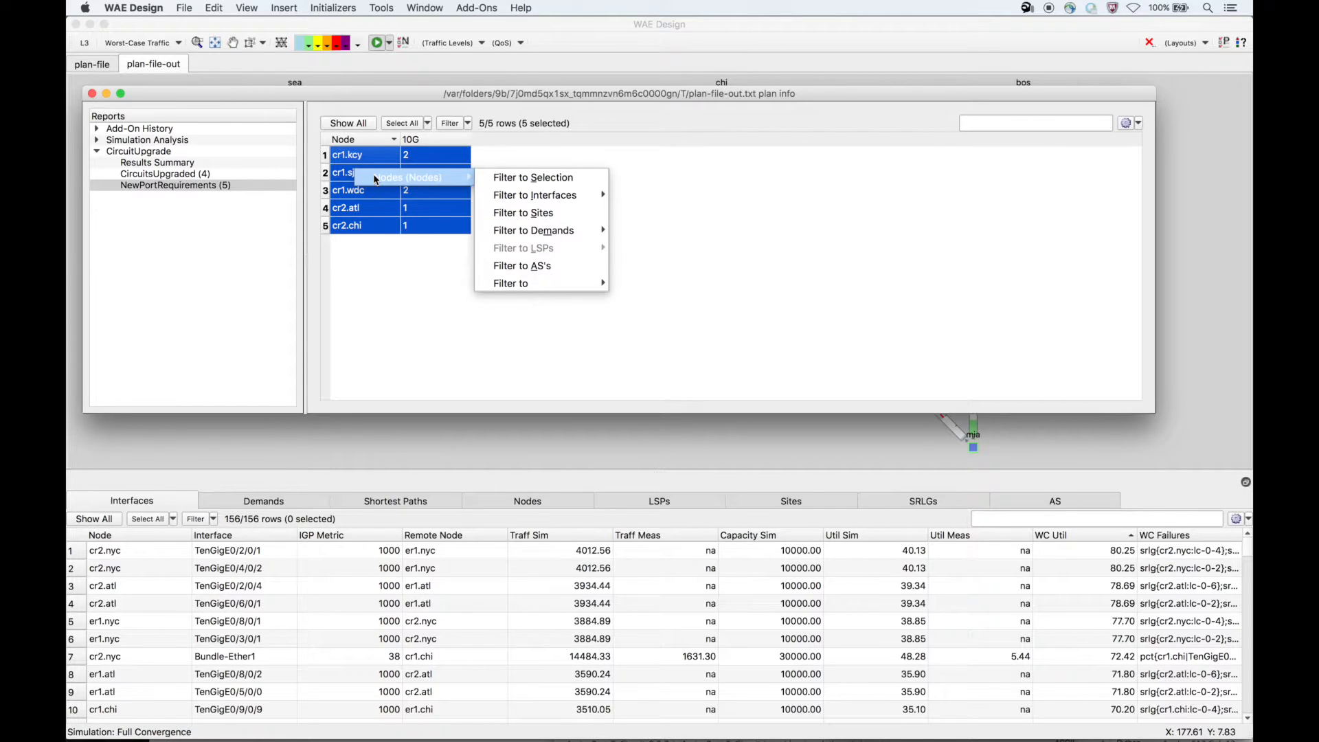
pyautogui.click(538, 178)
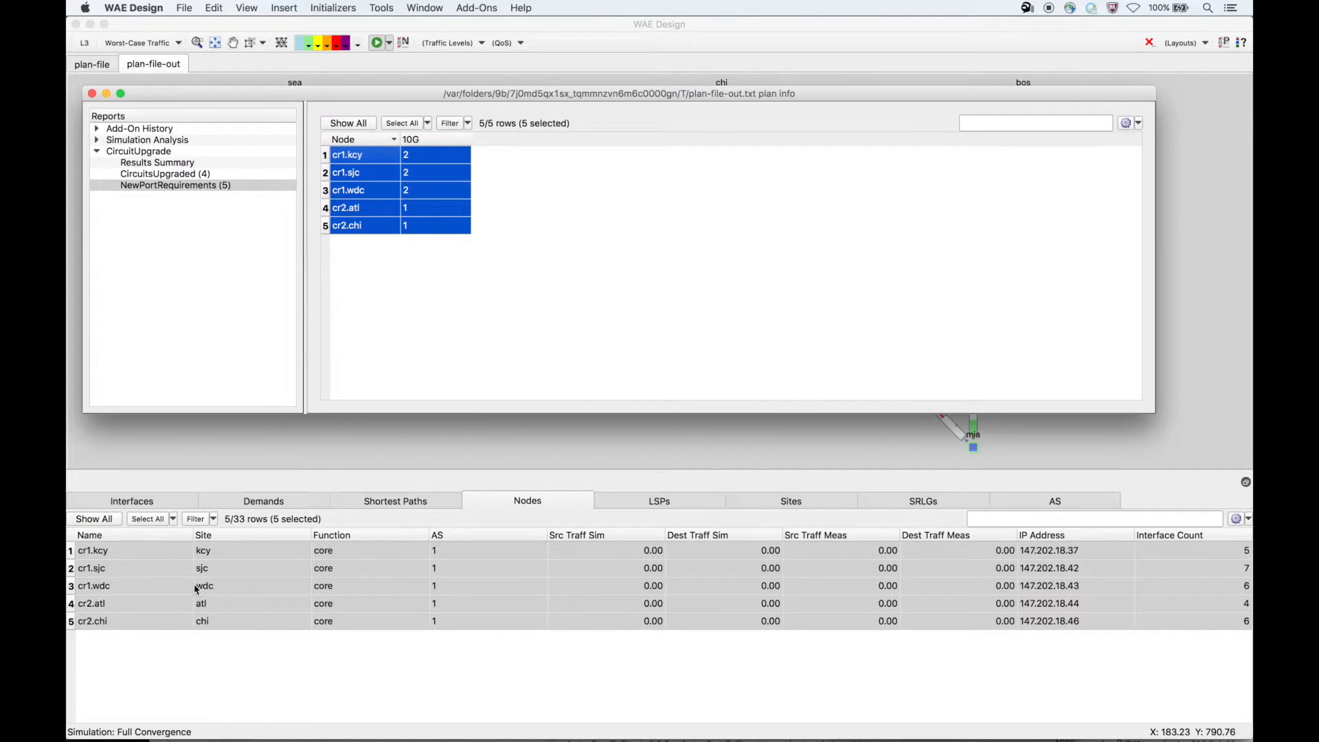
# Run the Node Inventory Planner add-on on the five nodes selected in the plan's Nodes table.
pyautogui.click(70, 537)
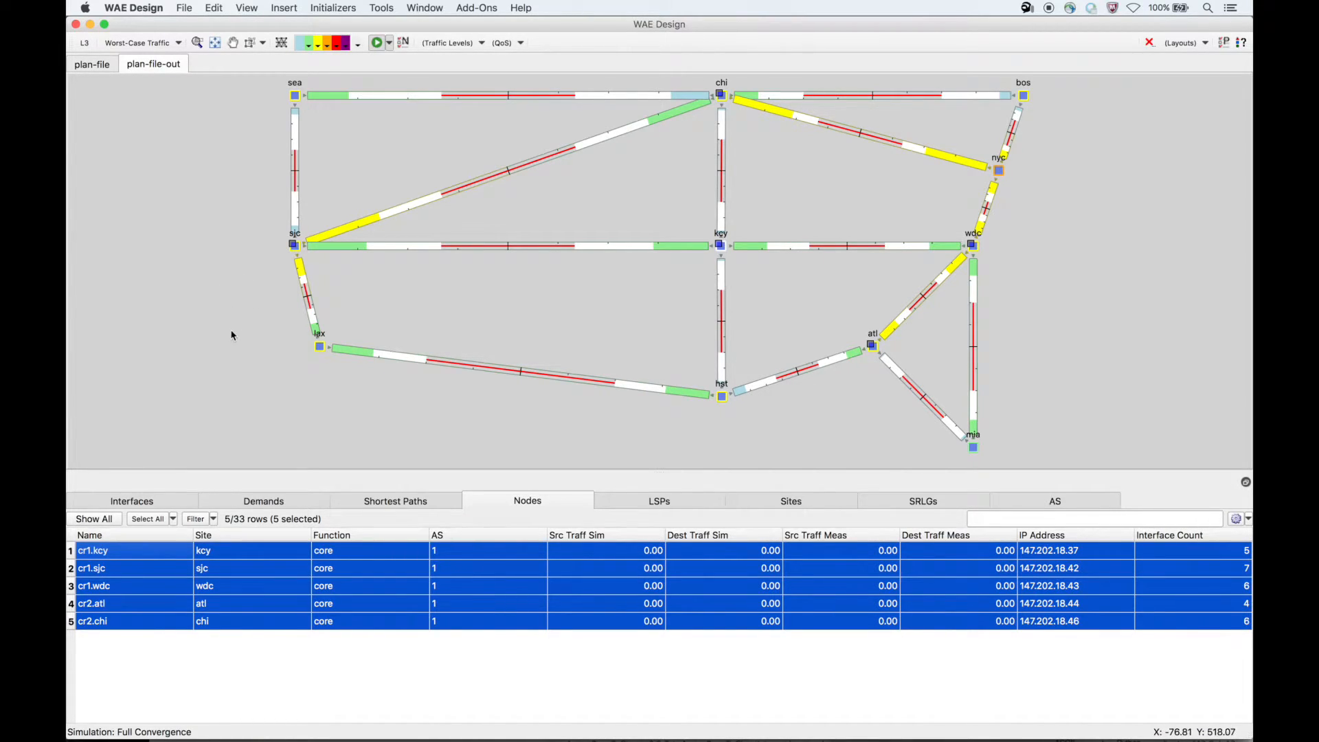
pyautogui.click(474, 7)
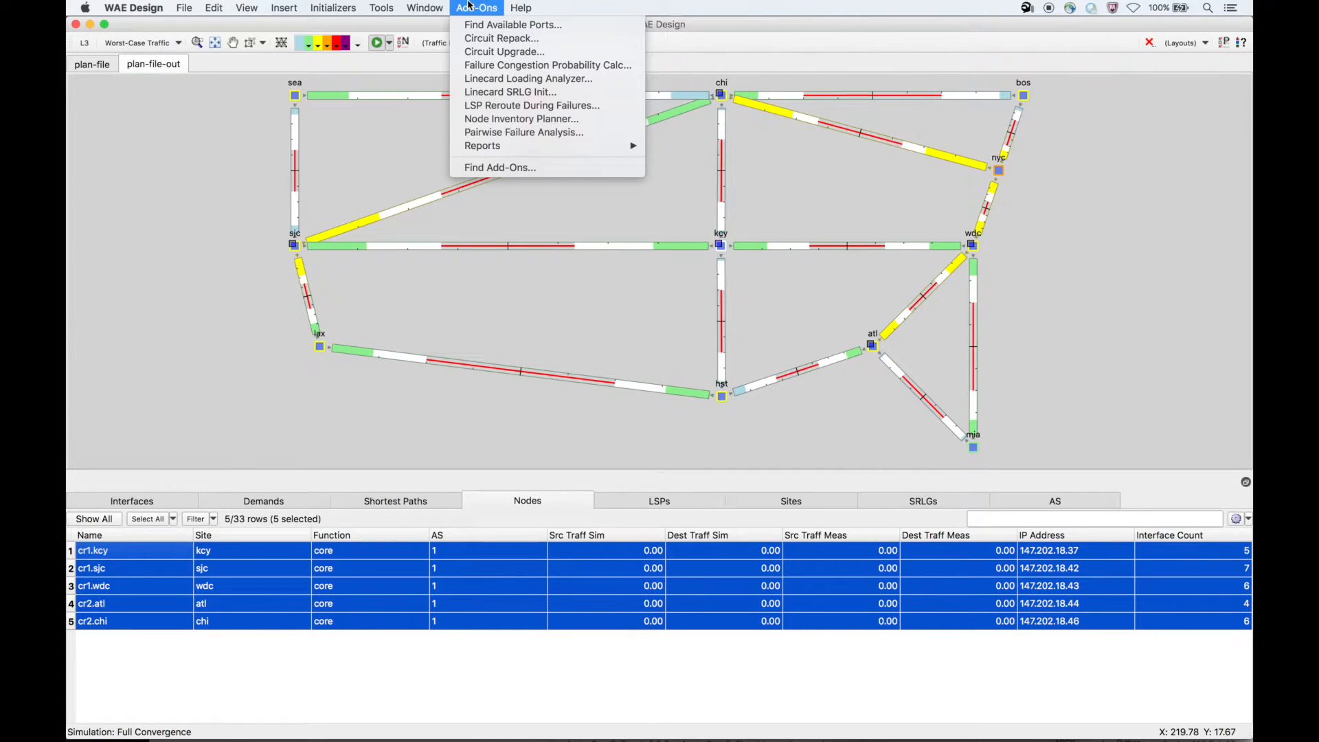
pyautogui.click(496, 120)
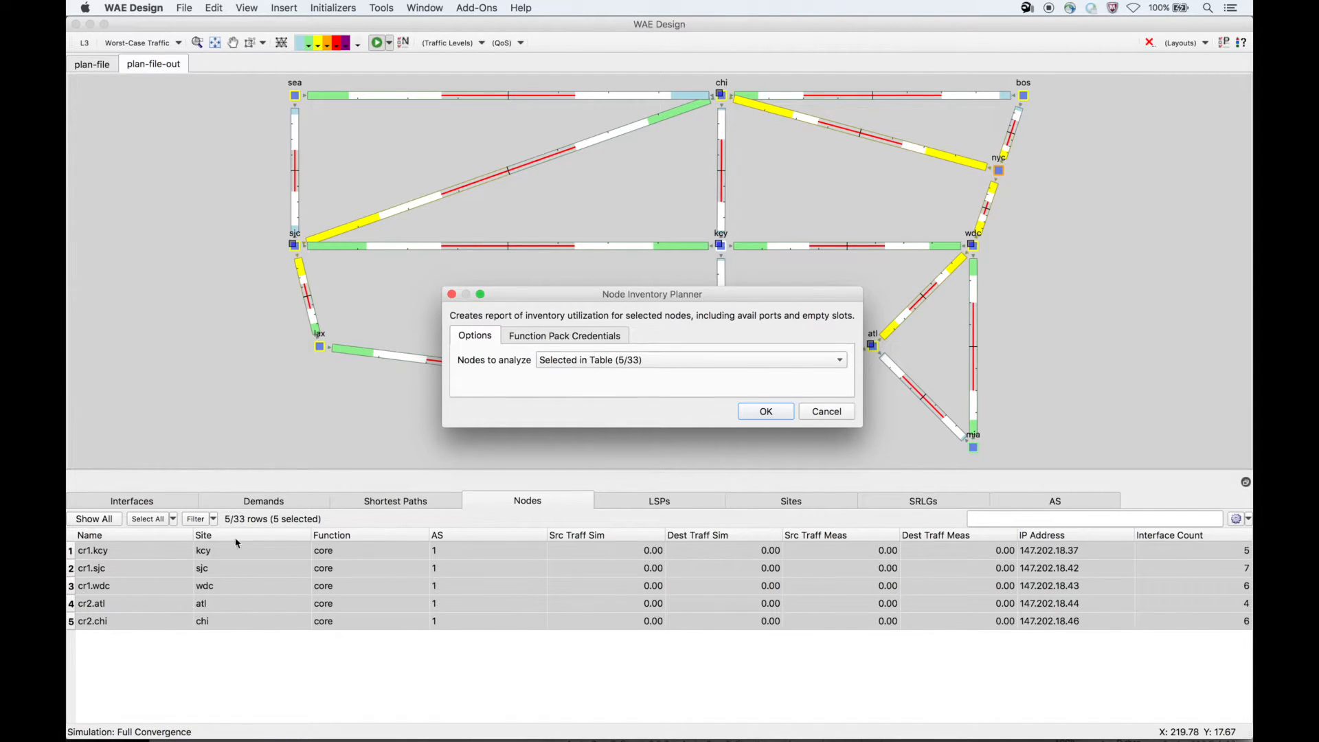
pyautogui.click(763, 412)
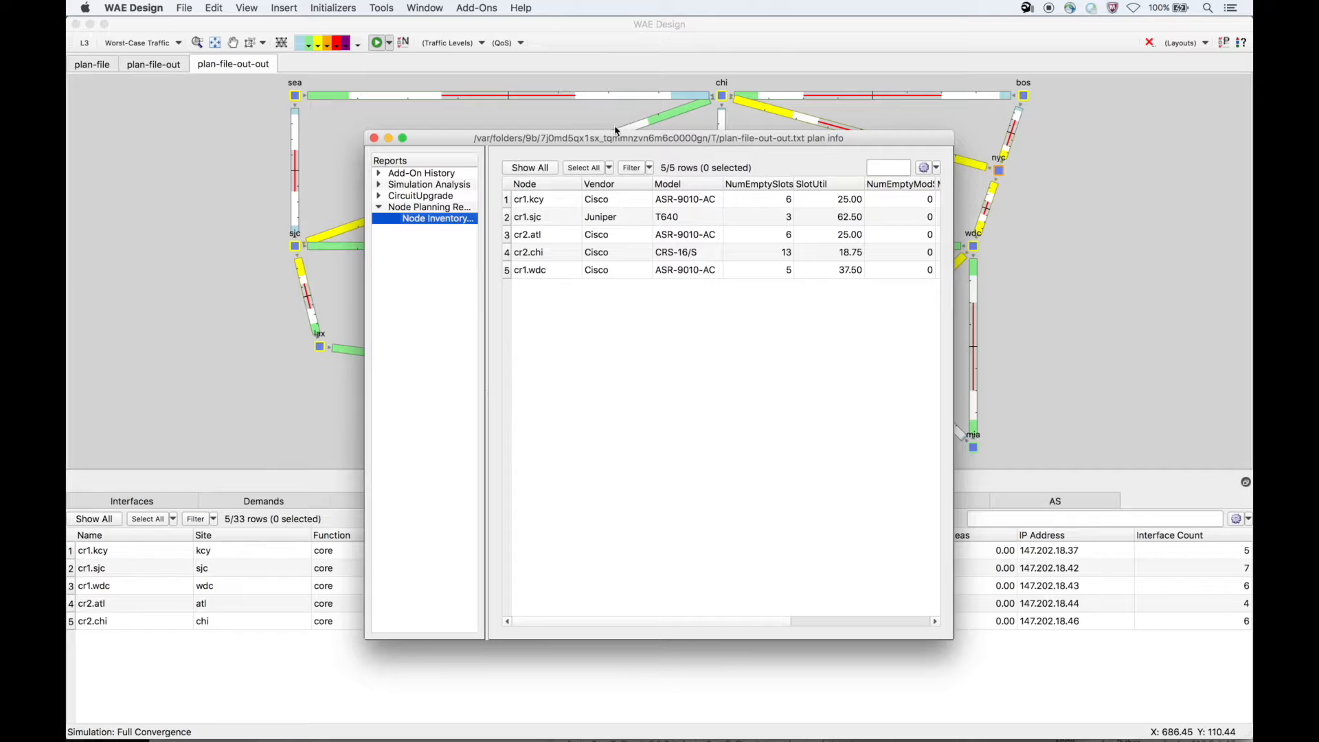
# Reposition and widen the report window, and widen the NumEmptySlots, SlotUtil, NumEmptyModSlots and 10G_Util columns of the Node Inventory Utilization report.
pyautogui.moveTo(616, 141); pyautogui.dragTo(360, 80)
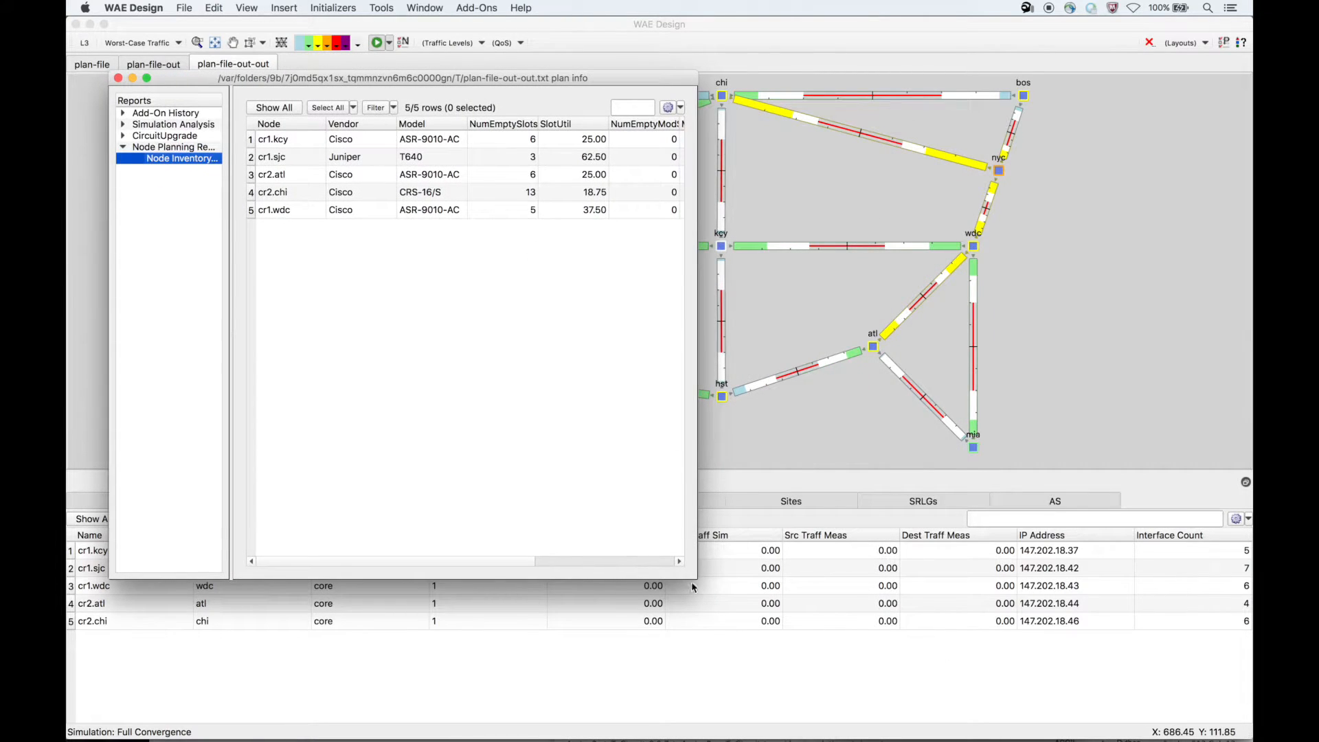
pyautogui.moveTo(694, 578); pyautogui.dragTo(1139, 372)
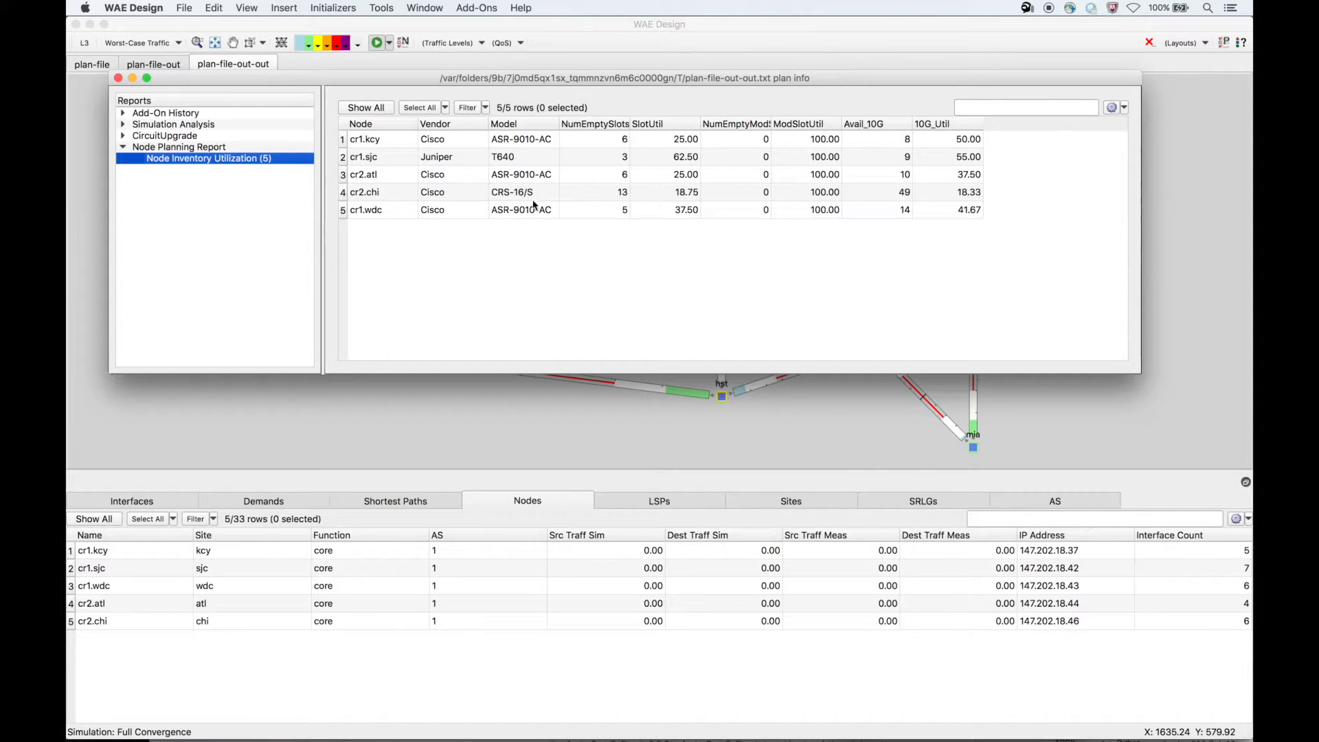
pyautogui.click(630, 125)
pyautogui.moveTo(631, 126); pyautogui.dragTo(647, 125)
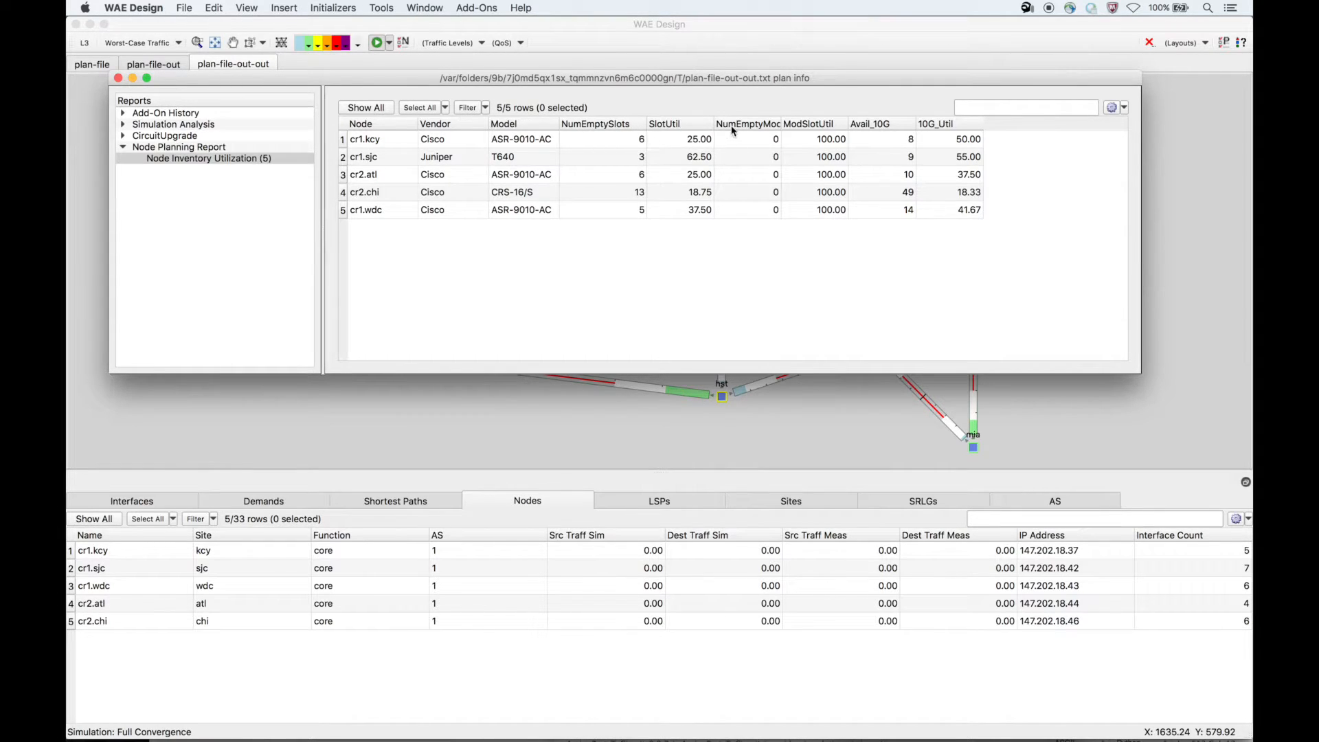
pyautogui.moveTo(716, 125); pyautogui.dragTo(727, 126)
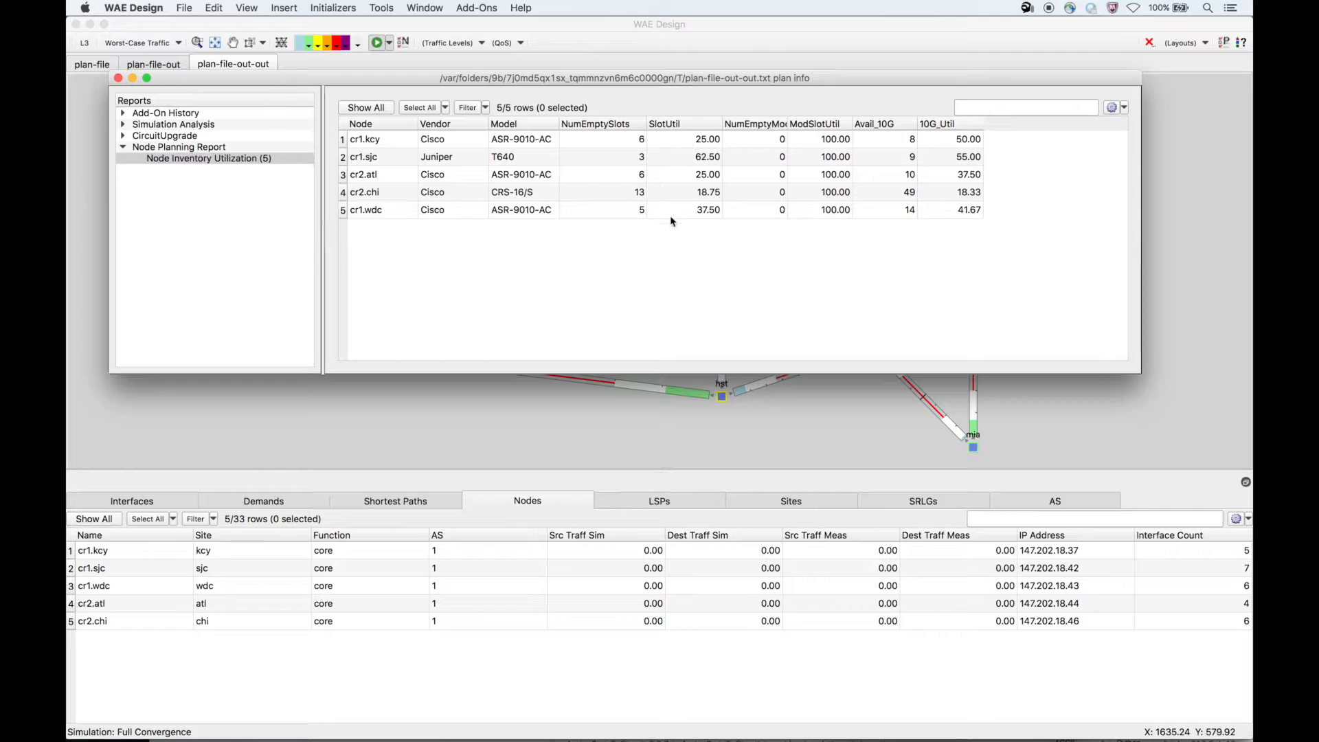
pyautogui.click(685, 138)
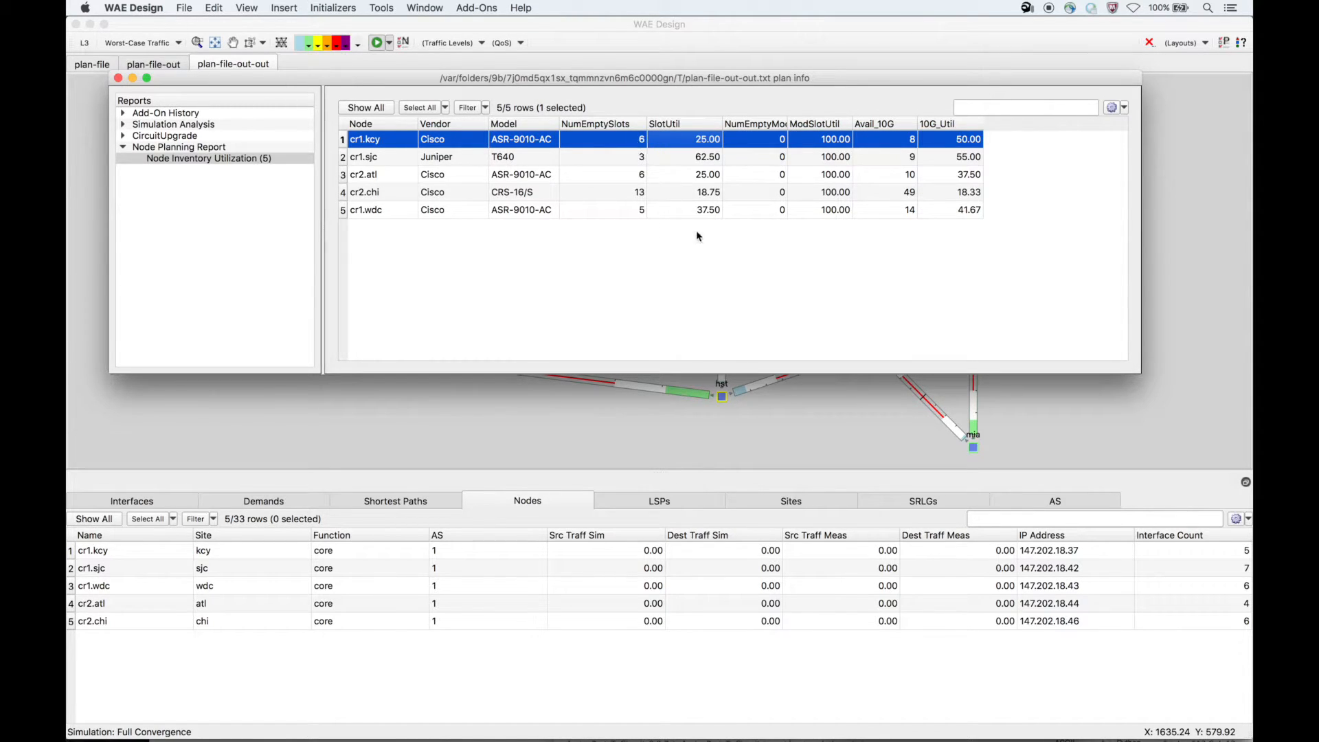
pyautogui.moveTo(788, 125); pyautogui.dragTo(1016, 123)
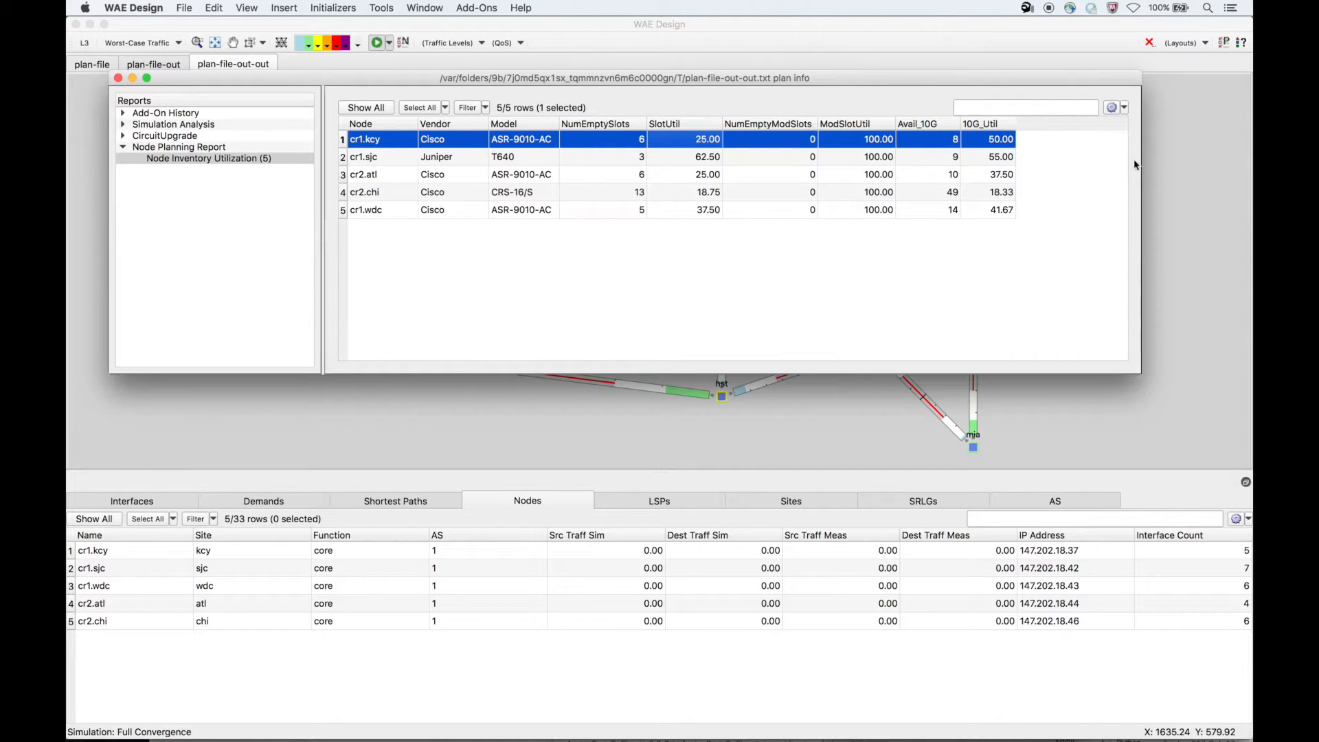
pyautogui.moveTo(1143, 159); pyautogui.dragTo(1188, 160)
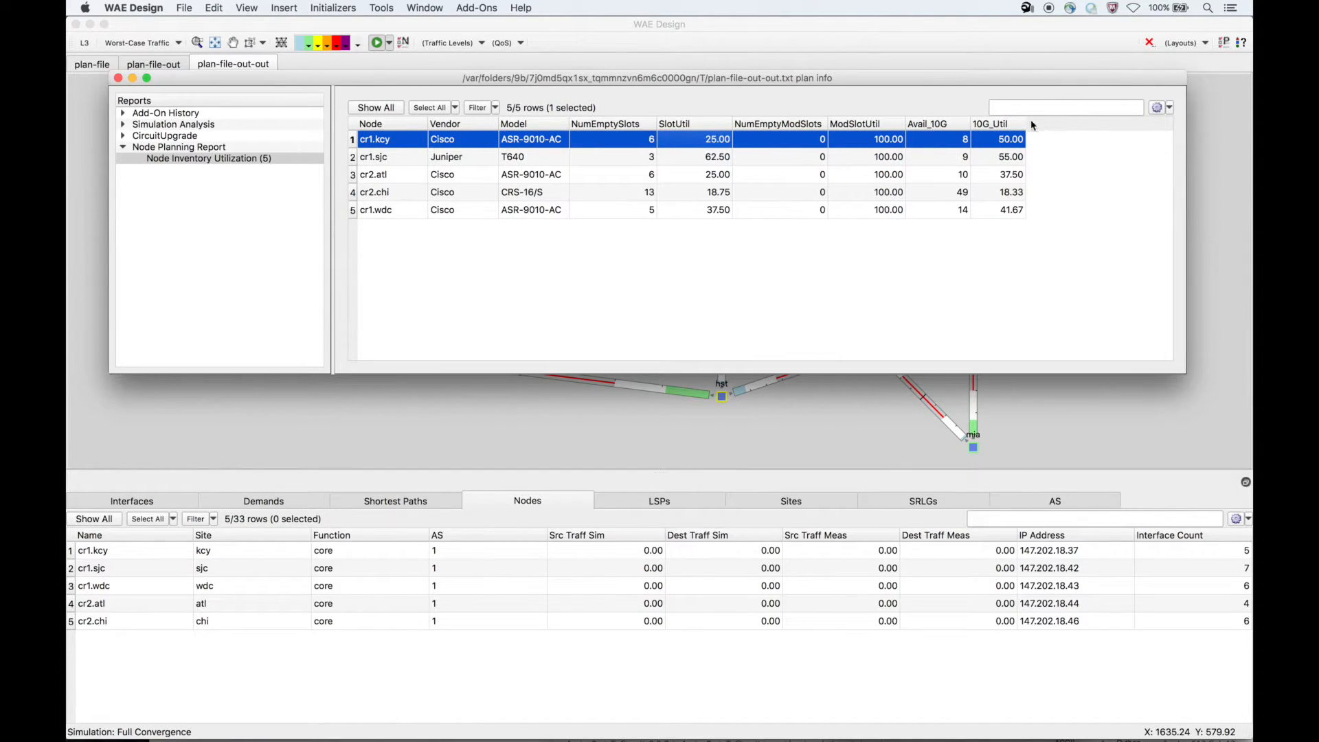
pyautogui.moveTo(1024, 124); pyautogui.dragTo(1033, 123)
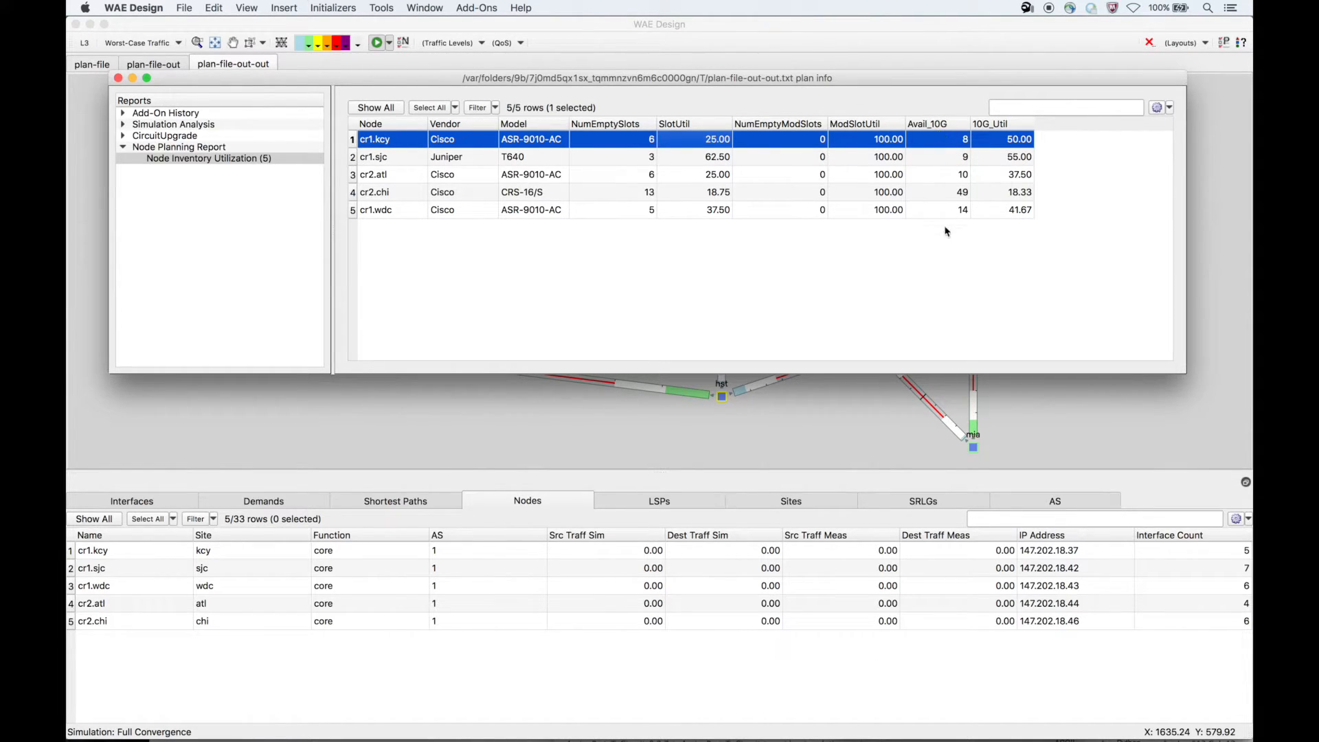
# Check the available 10G ports per node against the NewPortRequirements report under CircuitUpgrade.
pyautogui.click(936, 146)
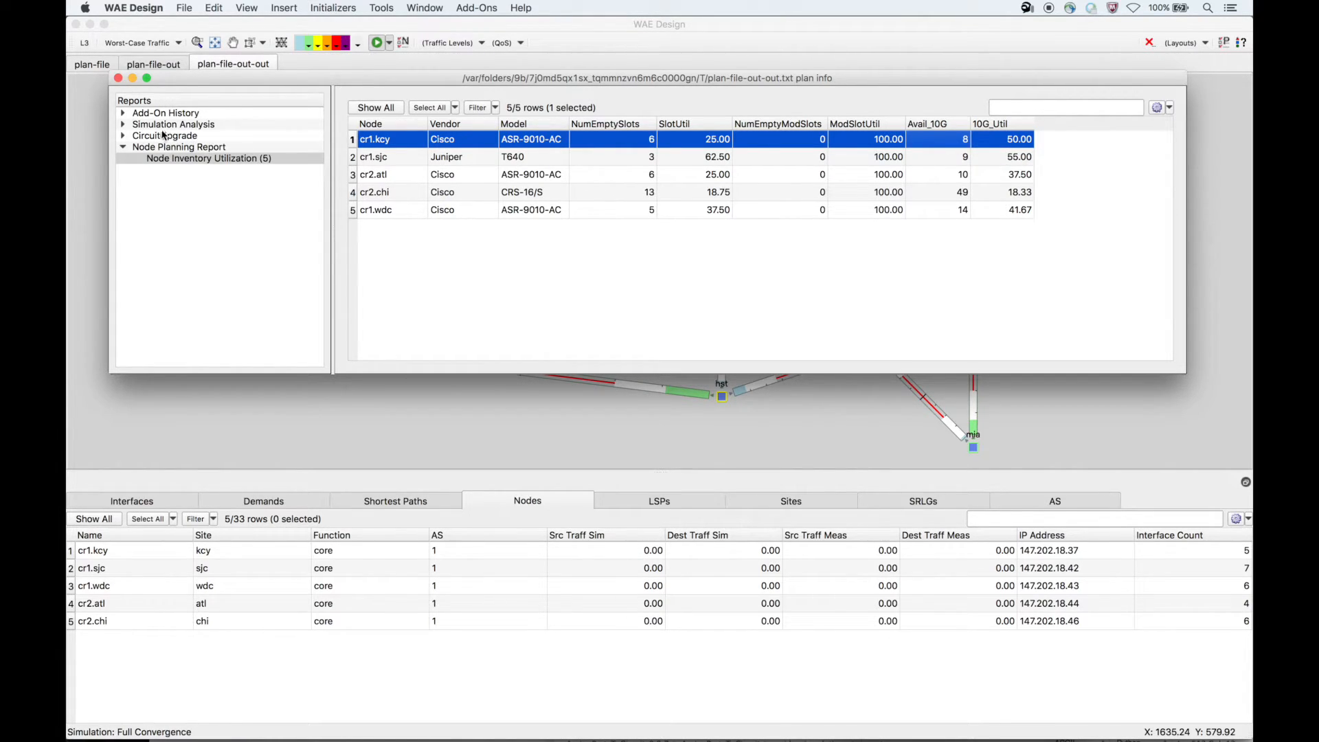
pyautogui.click(124, 138)
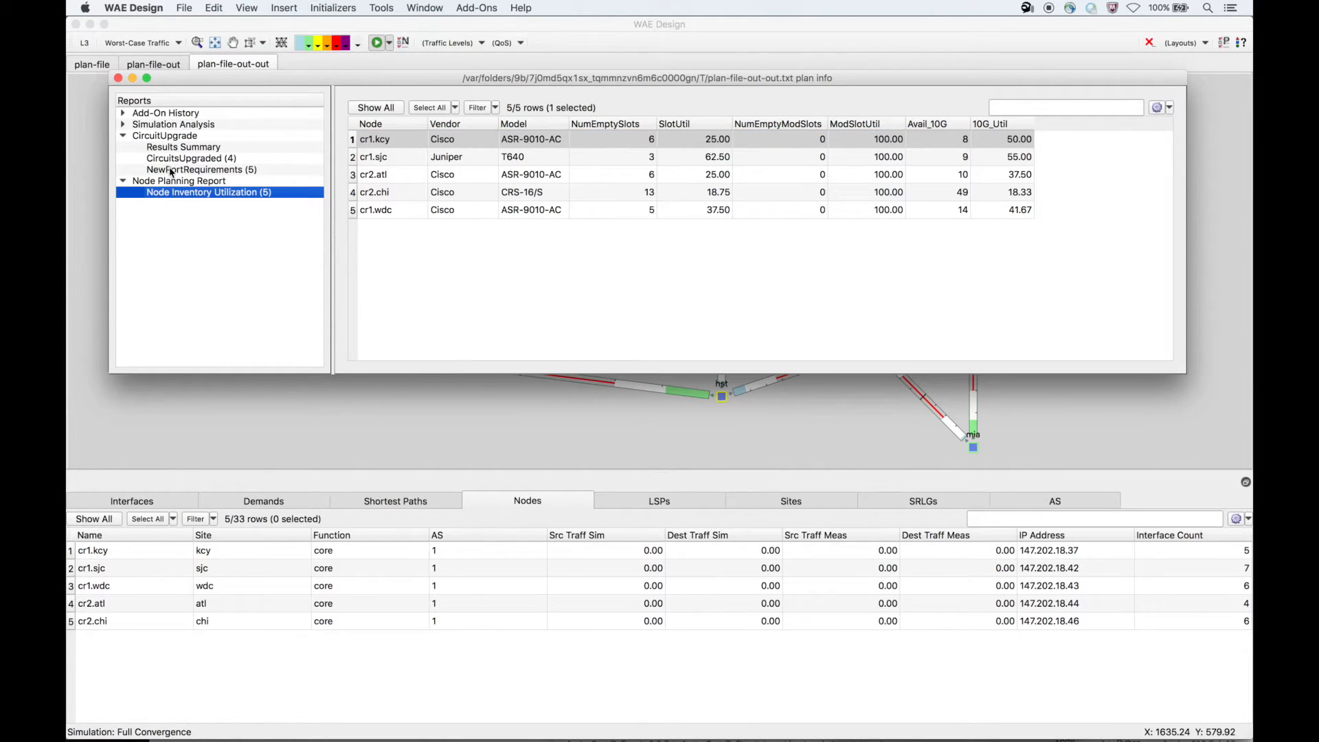
pyautogui.click(172, 171)
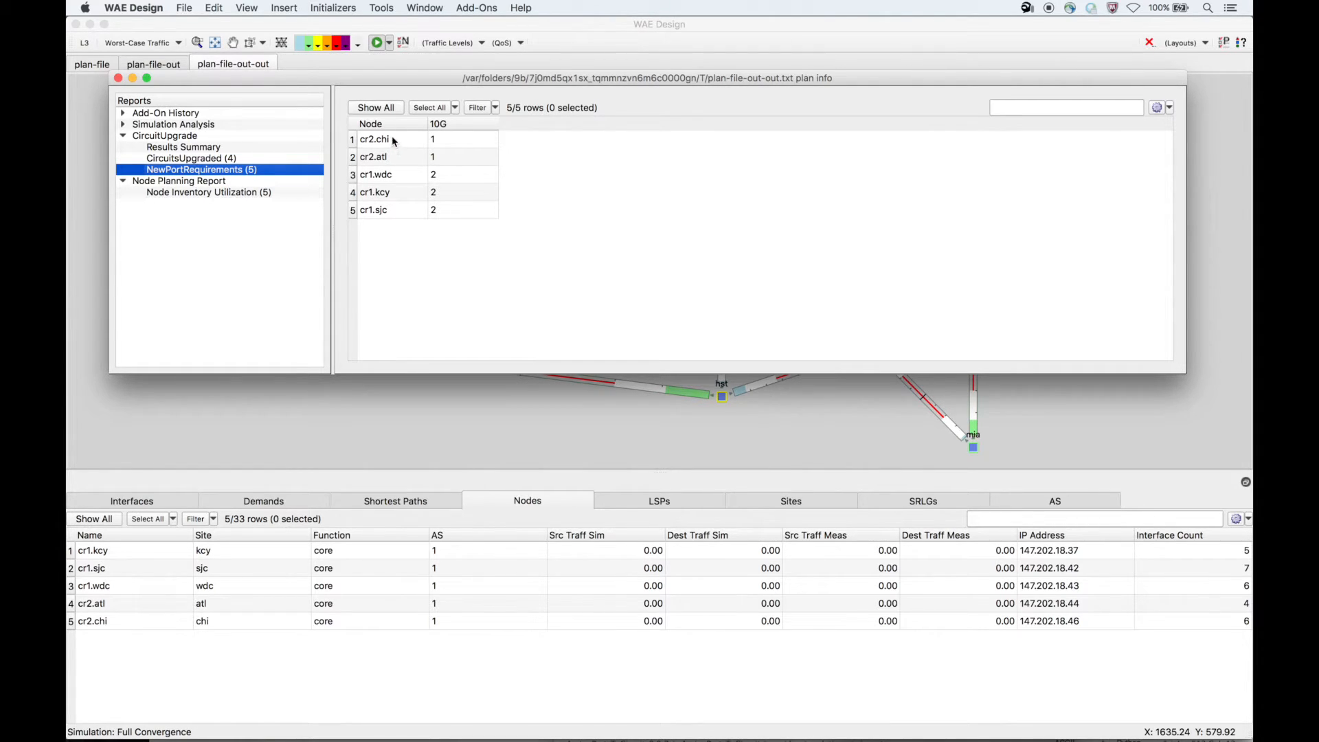
# Check node cr2.chi in the Node Inventory Utilization report against its 10G need in the NewPortRequirements report.
pyautogui.click(219, 193)
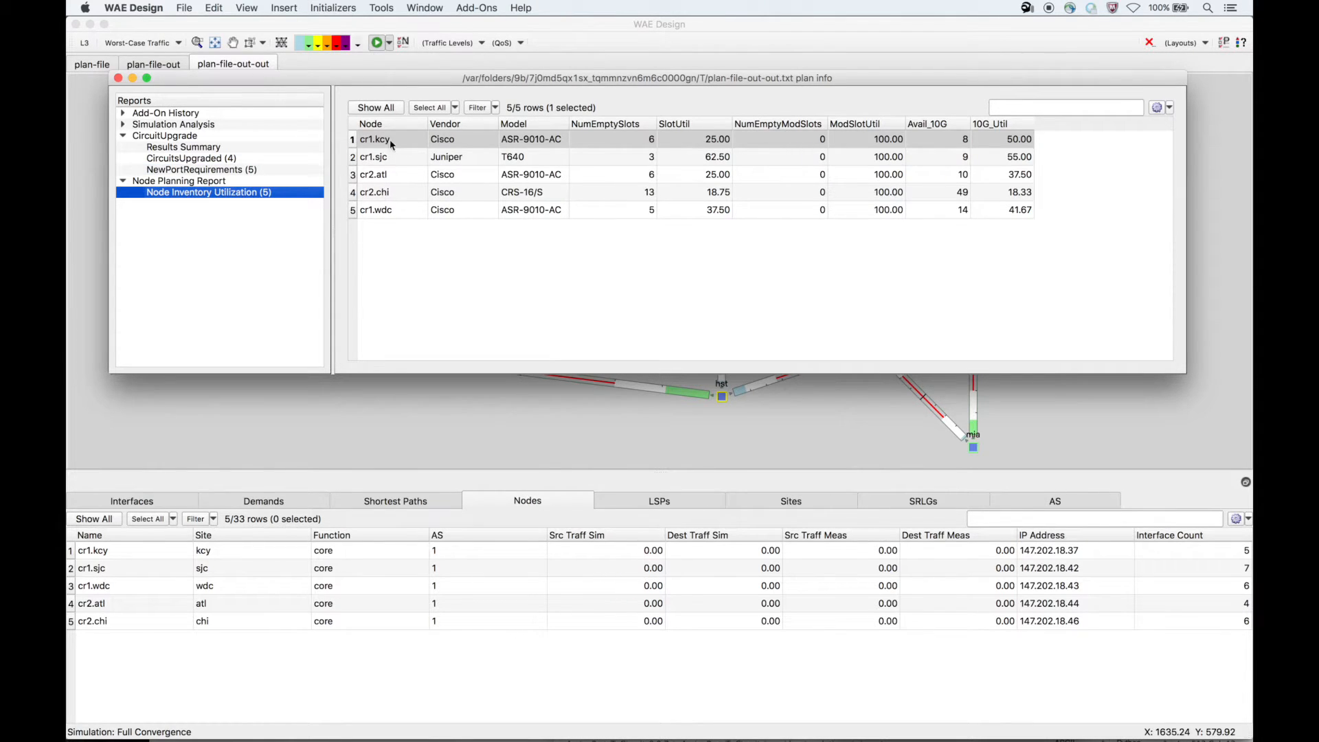
pyautogui.click(384, 192)
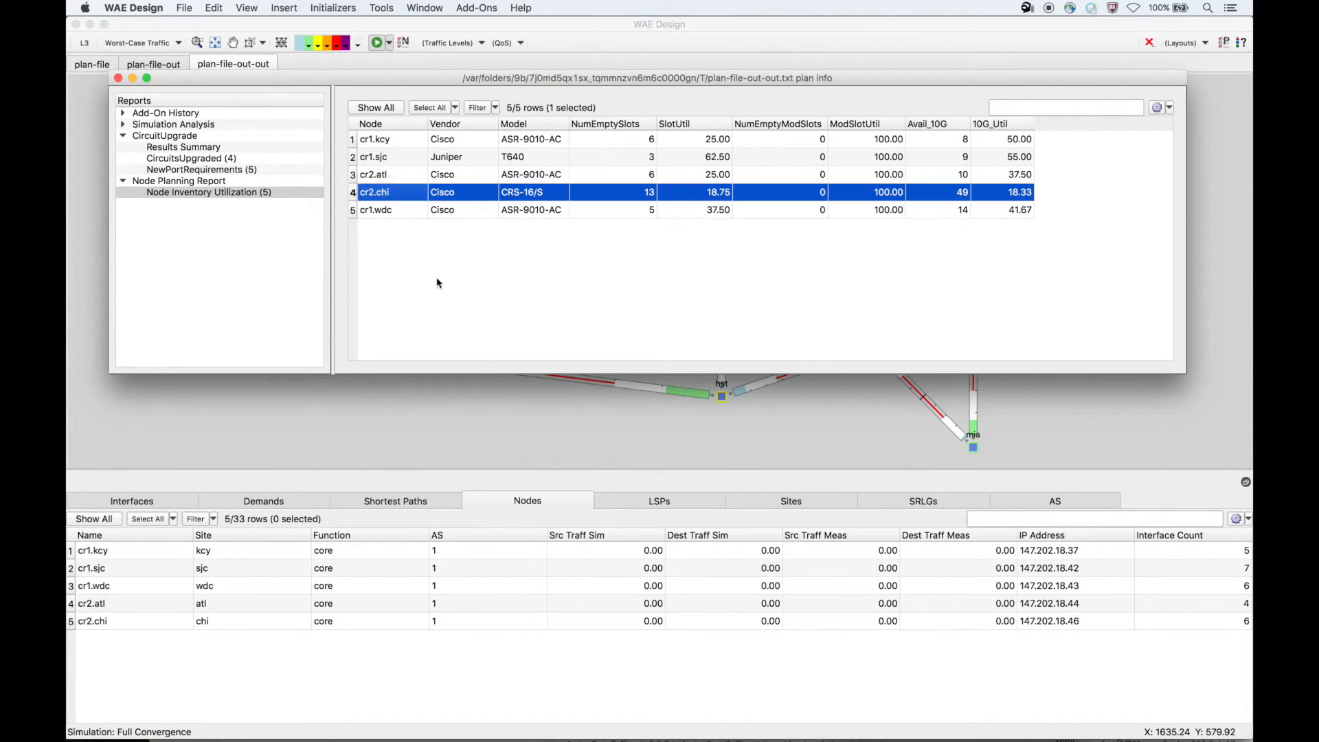
pyautogui.click(193, 169)
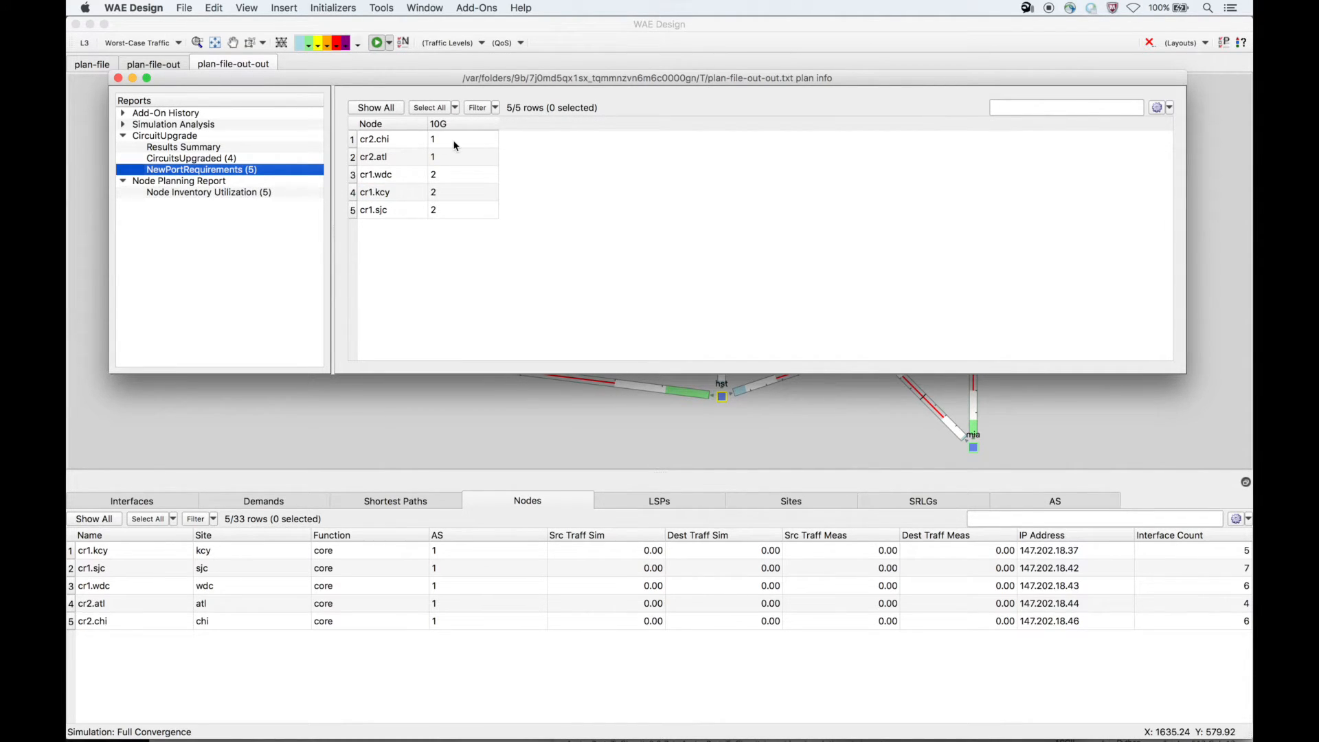
# Sort both the NewPortRequirements and Node Inventory Utilization reports by Node in descending order.
pyautogui.click(395, 126)
pyautogui.click(394, 127)
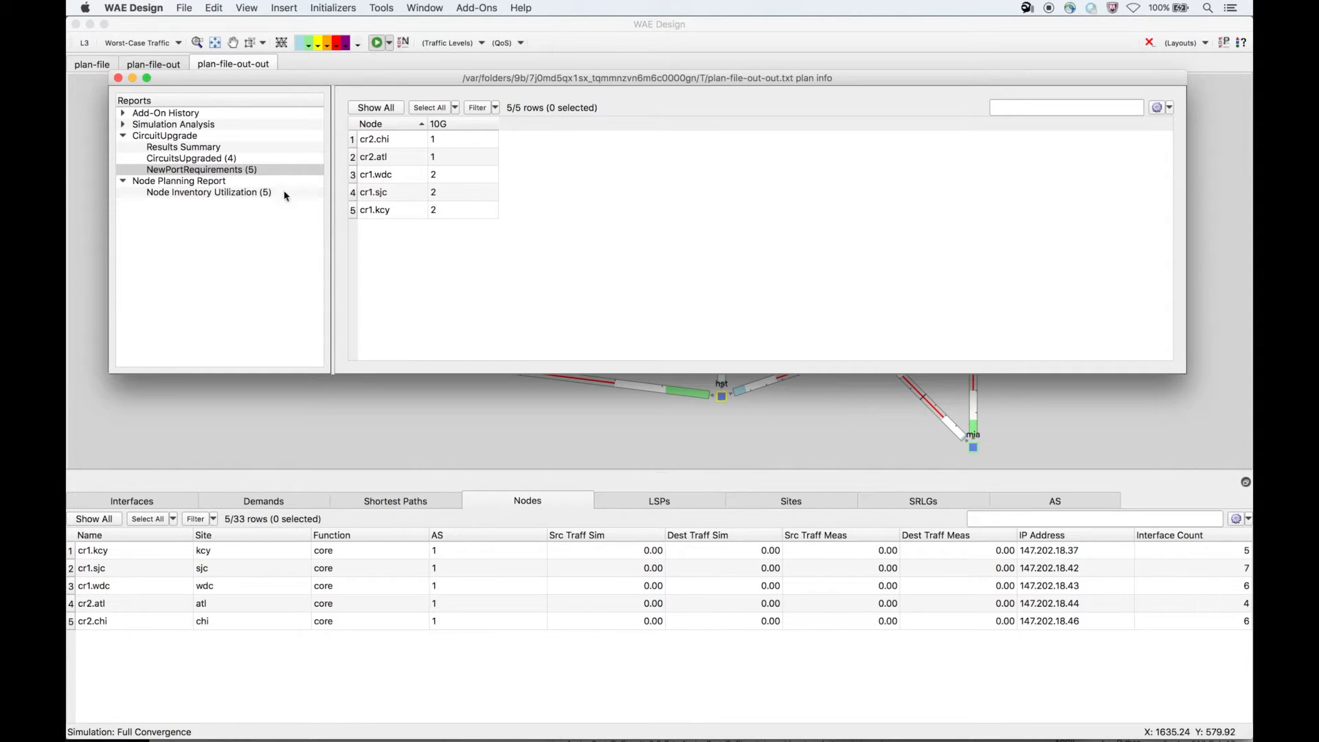
pyautogui.click(238, 193)
pyautogui.click(381, 126)
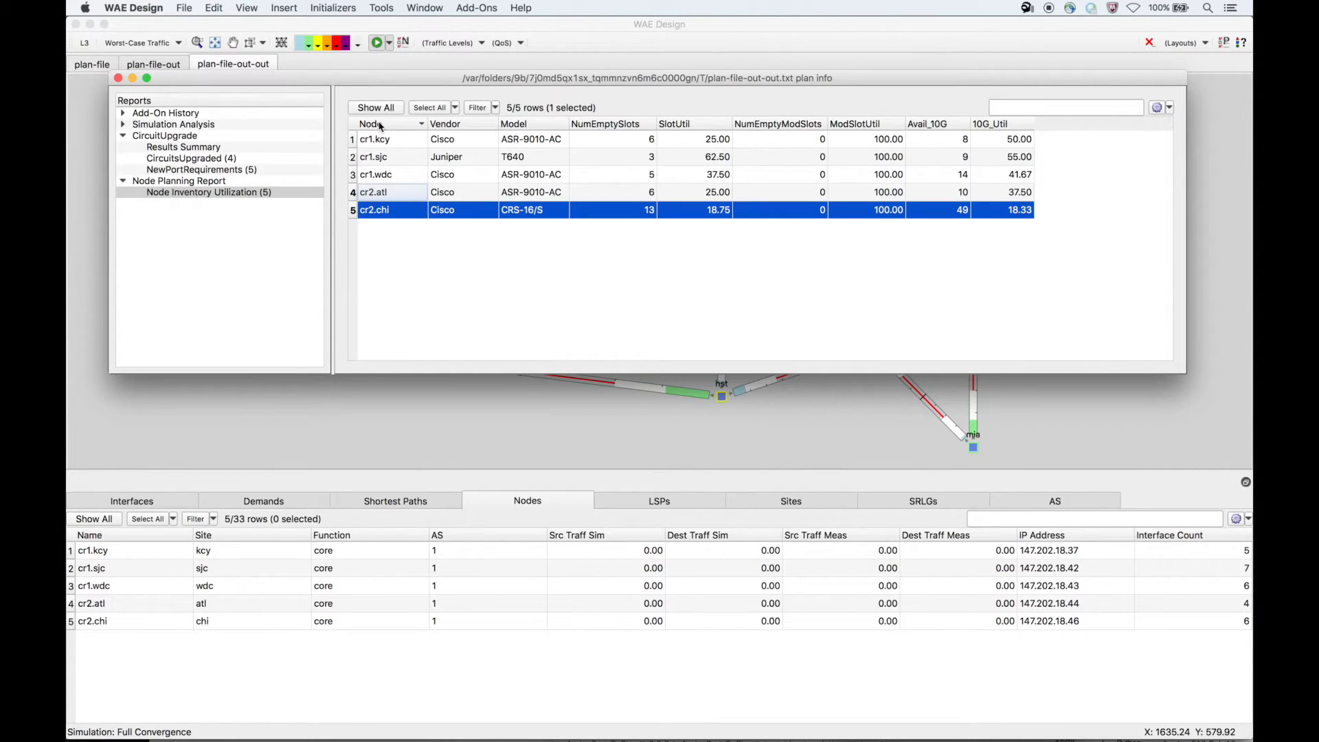
pyautogui.click(381, 126)
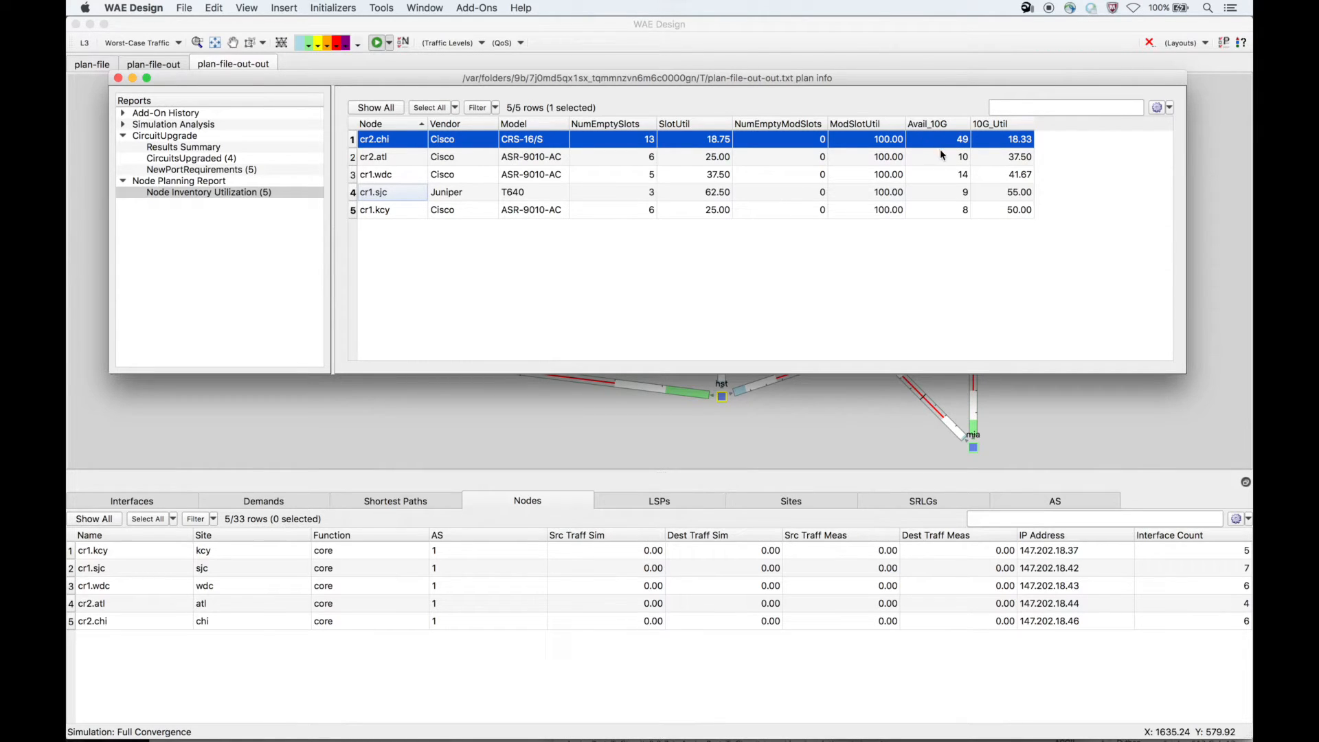
# Compare each node's required 10G ports in NewPortRequirements with its Avail_10G value in the Node Inventory Utilization report.
pyautogui.click(210, 172)
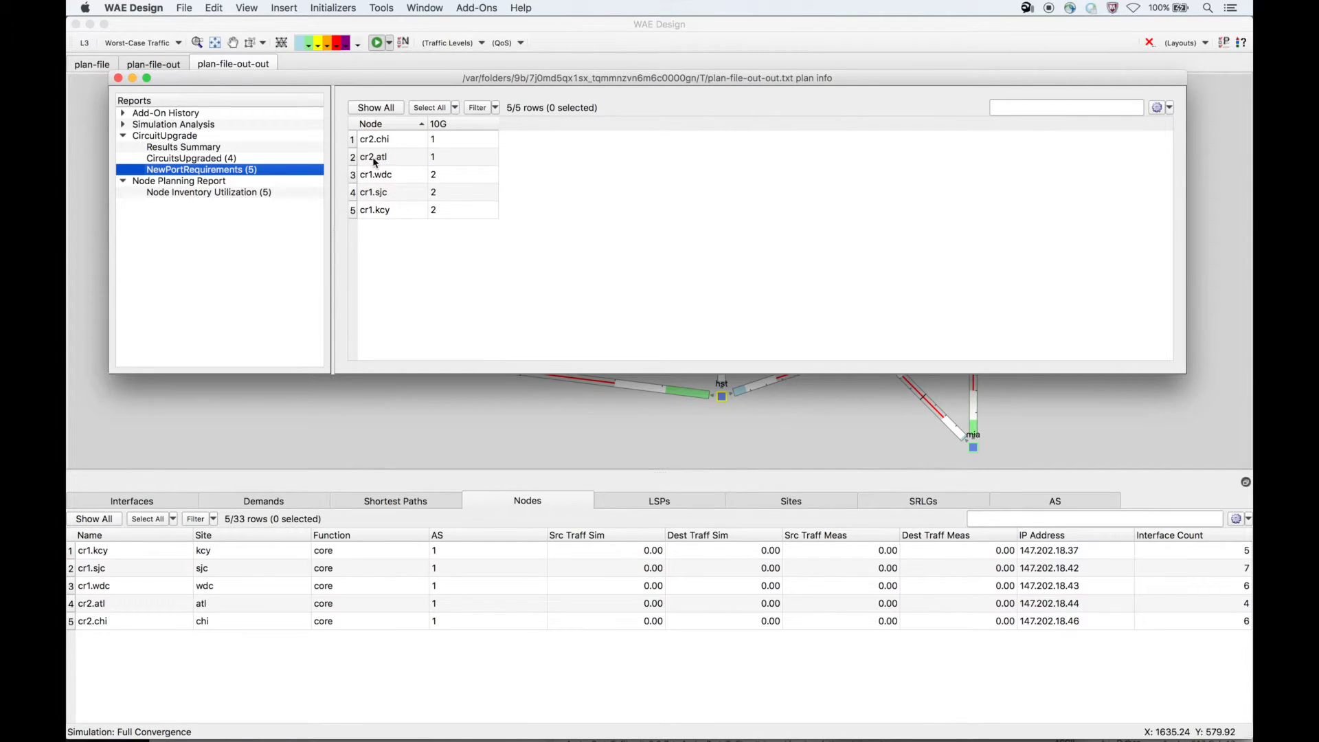
pyautogui.click(211, 193)
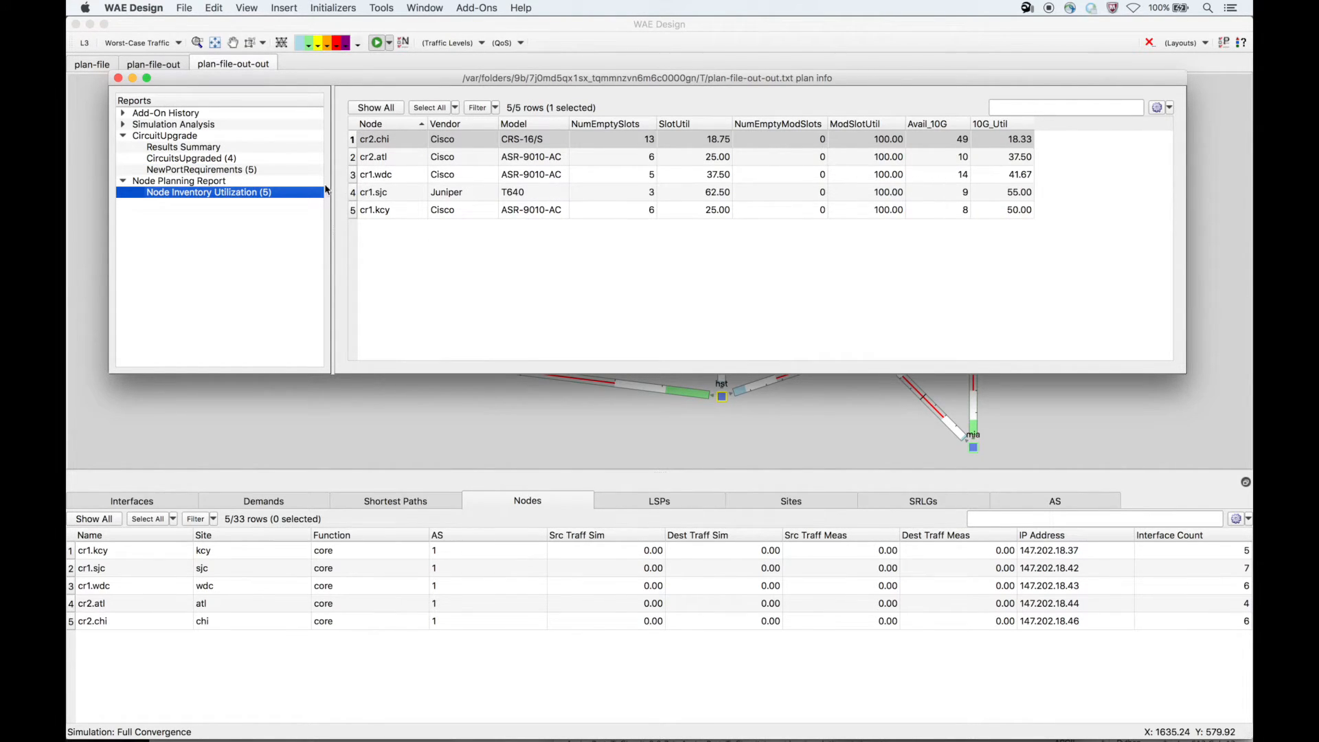
pyautogui.click(239, 171)
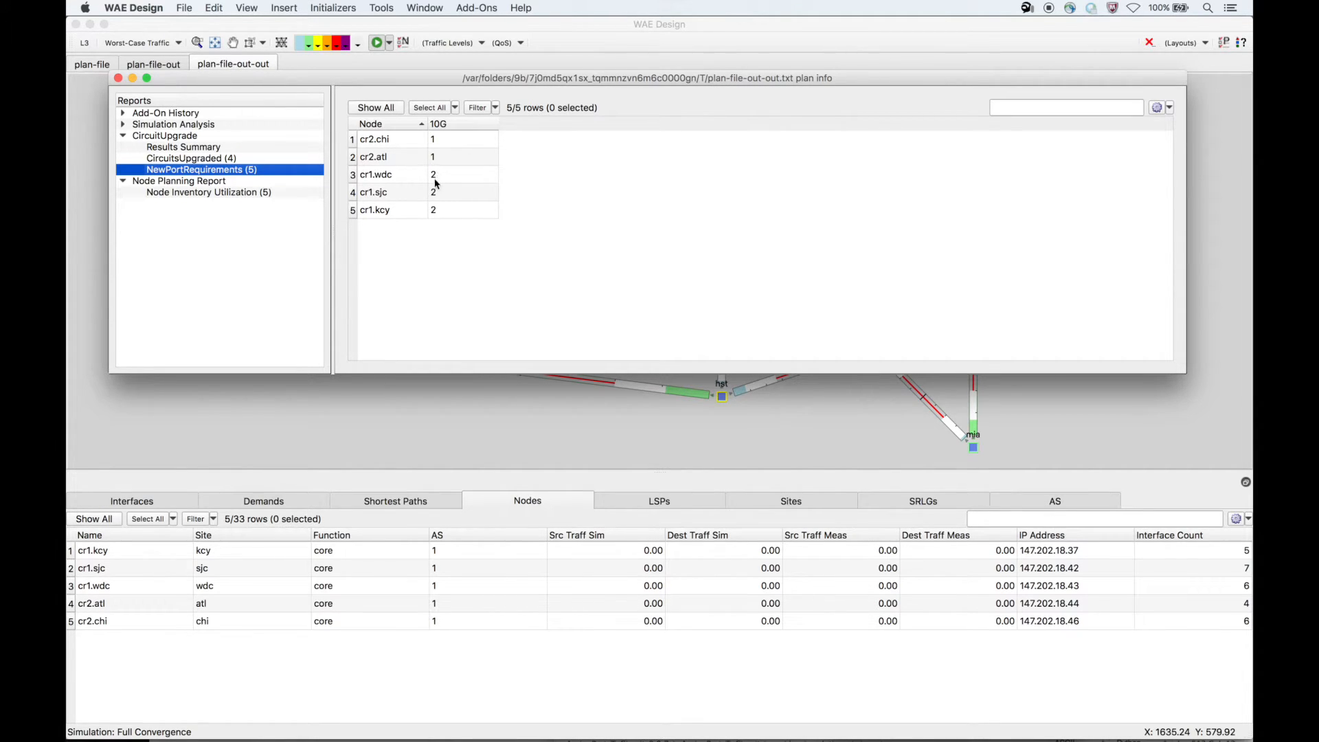
pyautogui.click(229, 193)
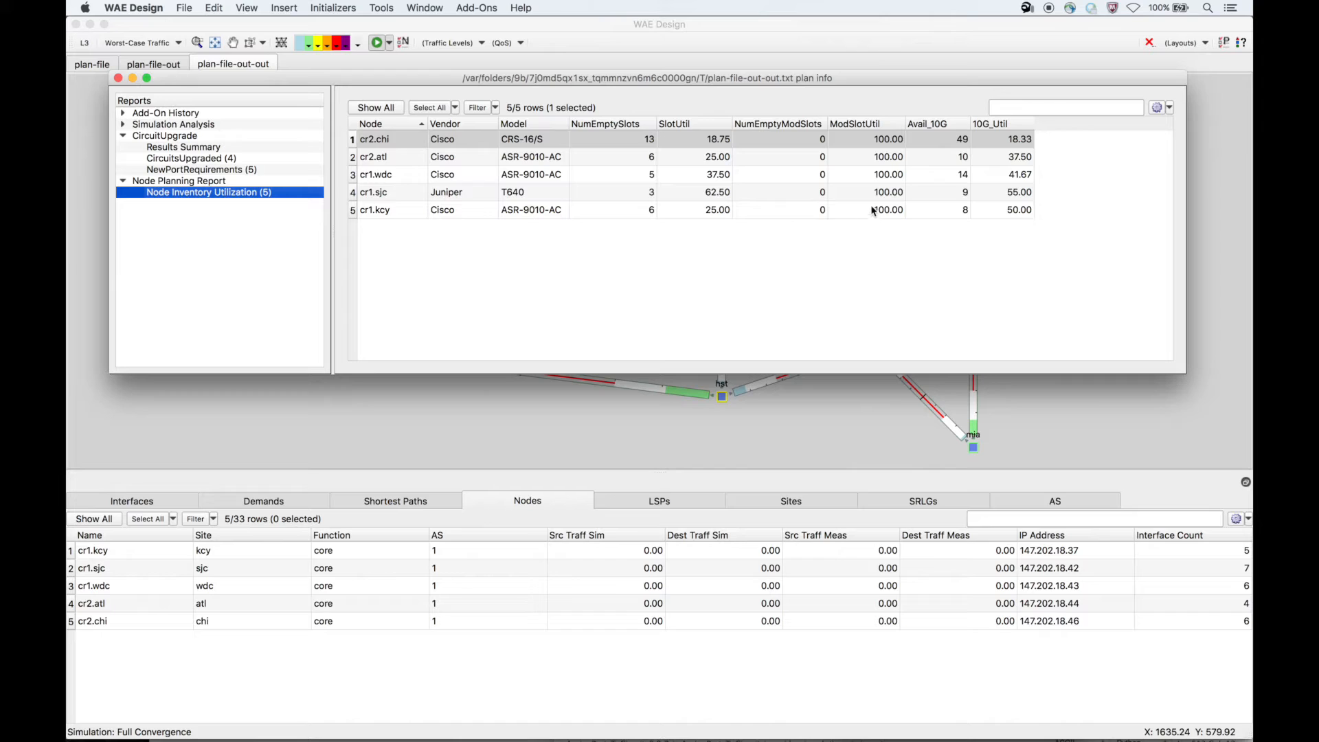
# Close the report window, show the plan's Inventory::NodePlanning table and enlarge the table area to display more of its rows.
pyautogui.click(118, 78)
pyautogui.rightClick(1157, 500)
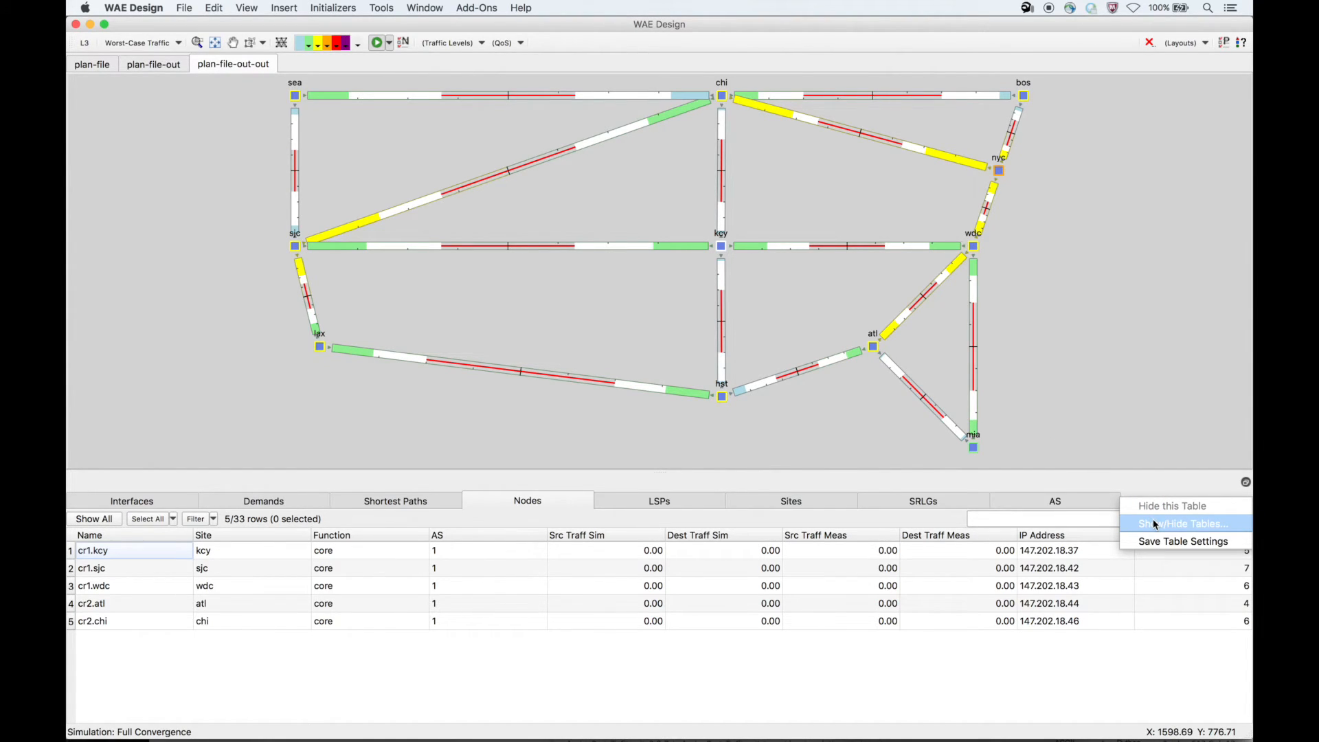
pyautogui.click(1156, 524)
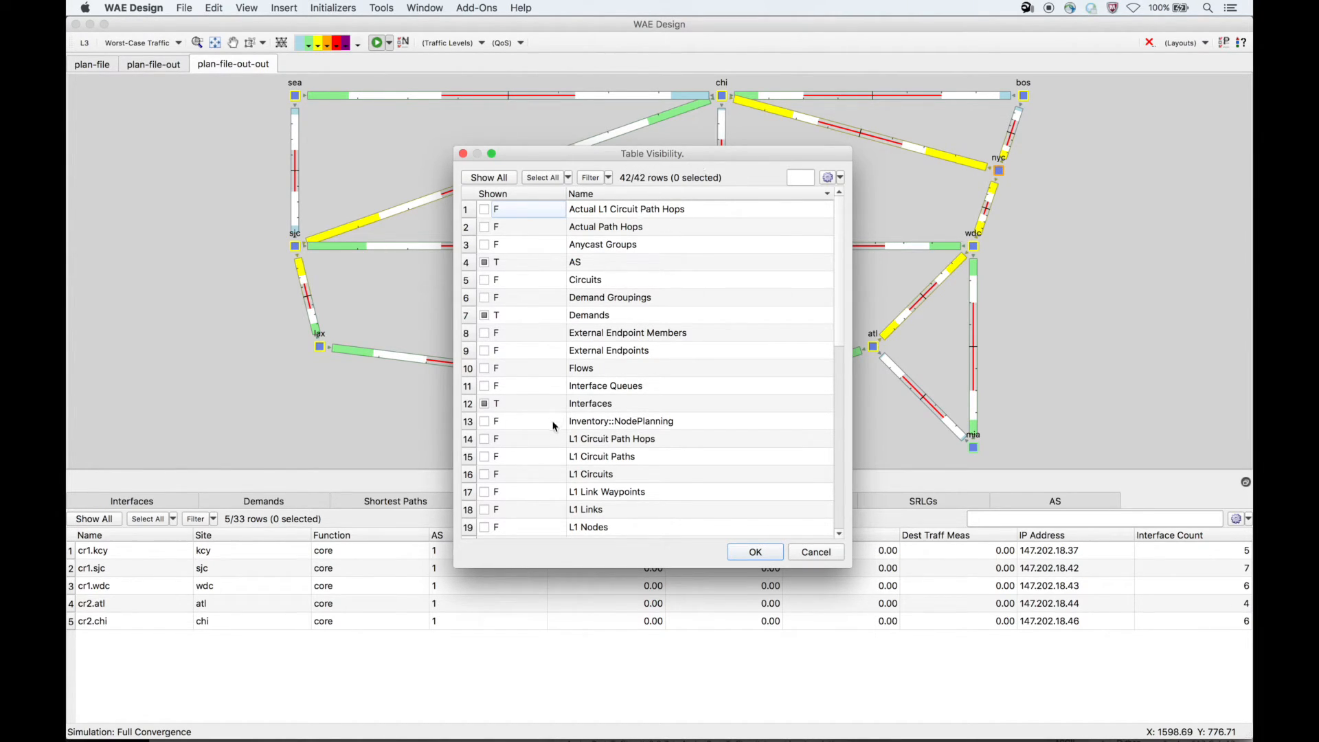
pyautogui.click(484, 422)
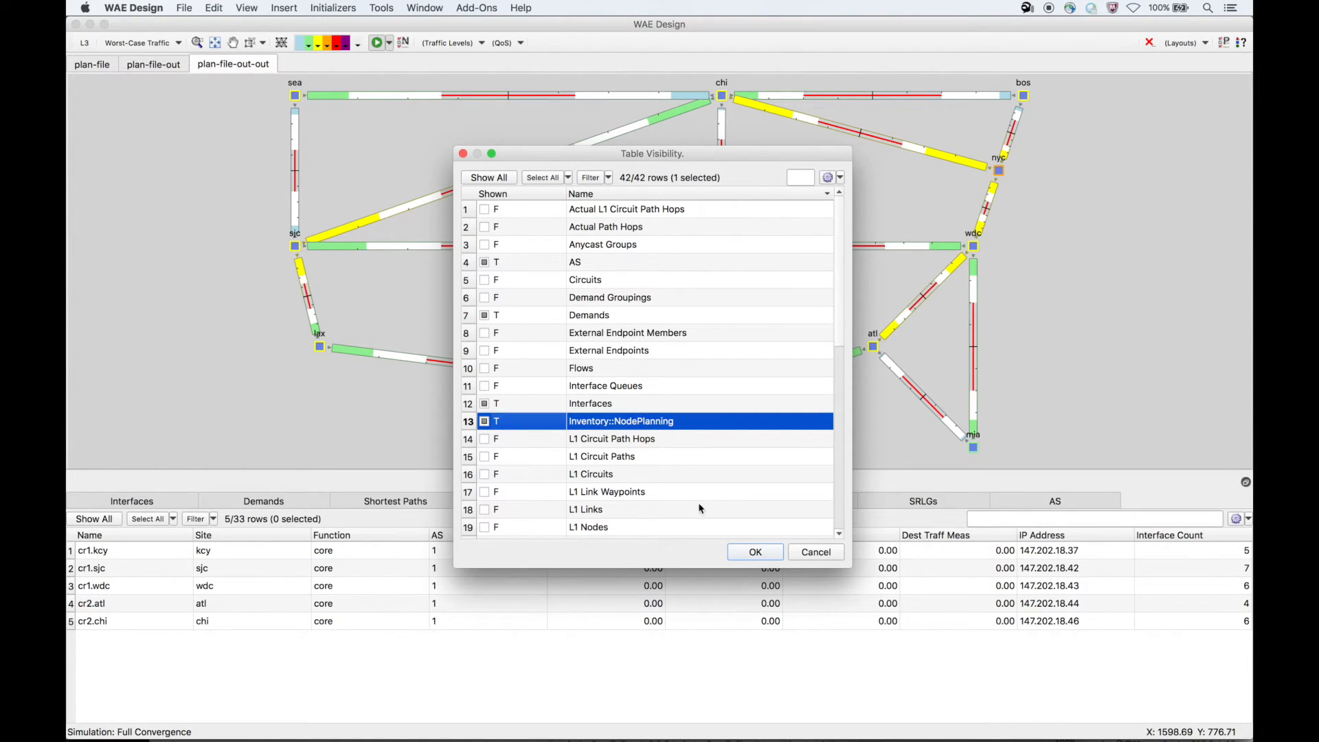
pyautogui.click(756, 553)
pyautogui.click(1074, 503)
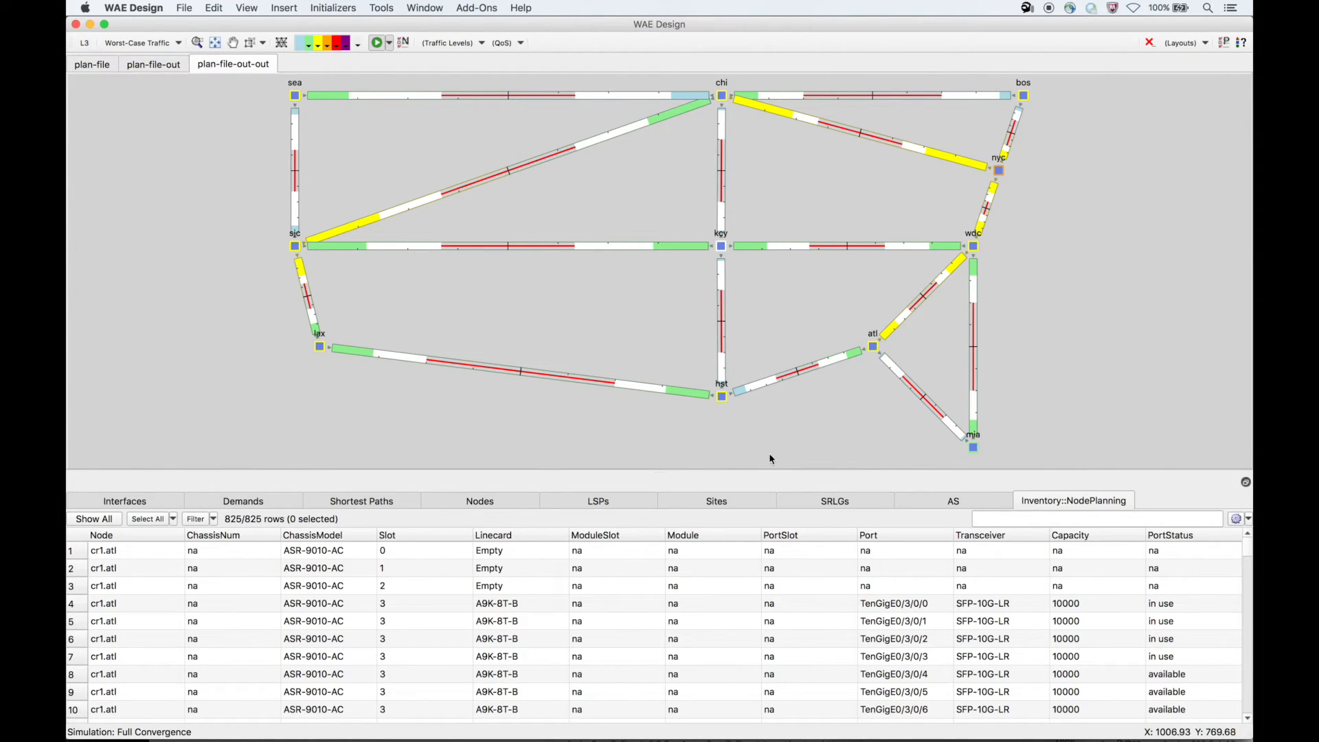
pyautogui.moveTo(698, 472); pyautogui.dragTo(715, 406)
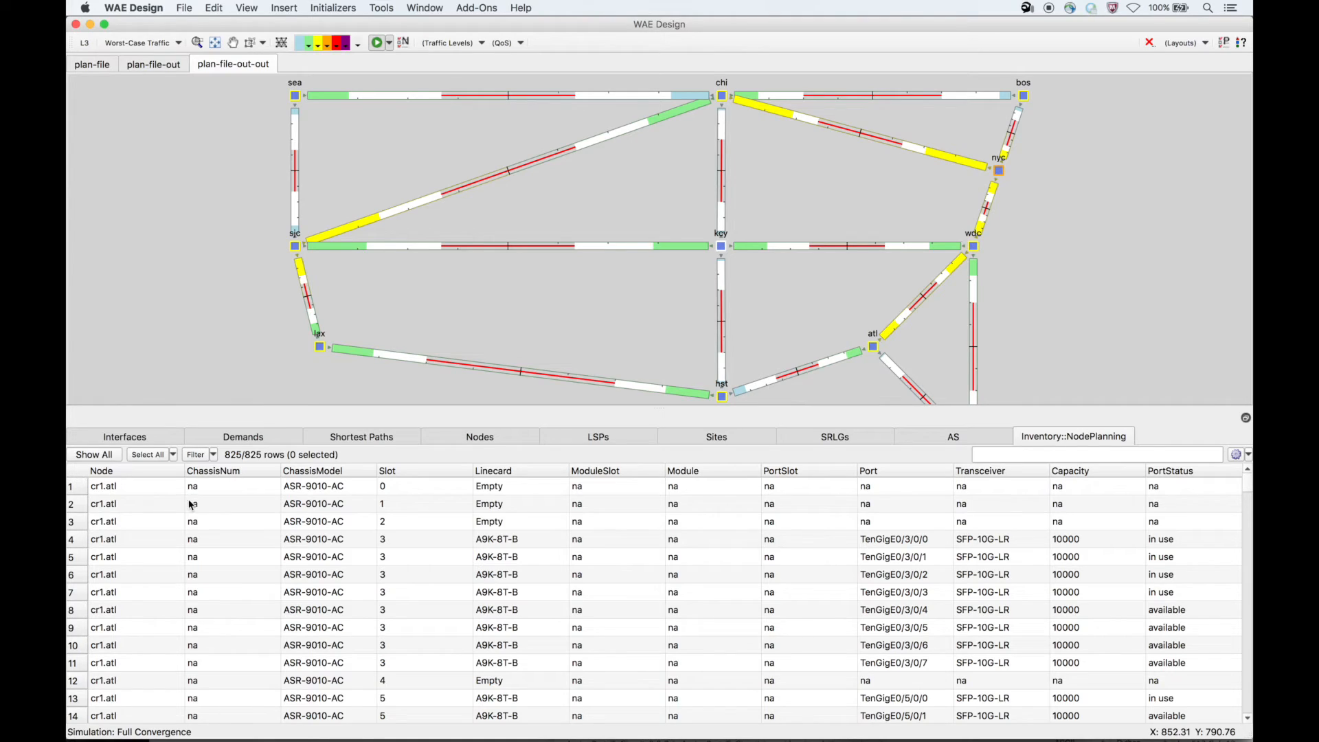
# Examine the chassis model, slots, linecards and port statuses listed for node cr1.atl in the Inventory::NodePlanning table.
pyautogui.click(141, 491)
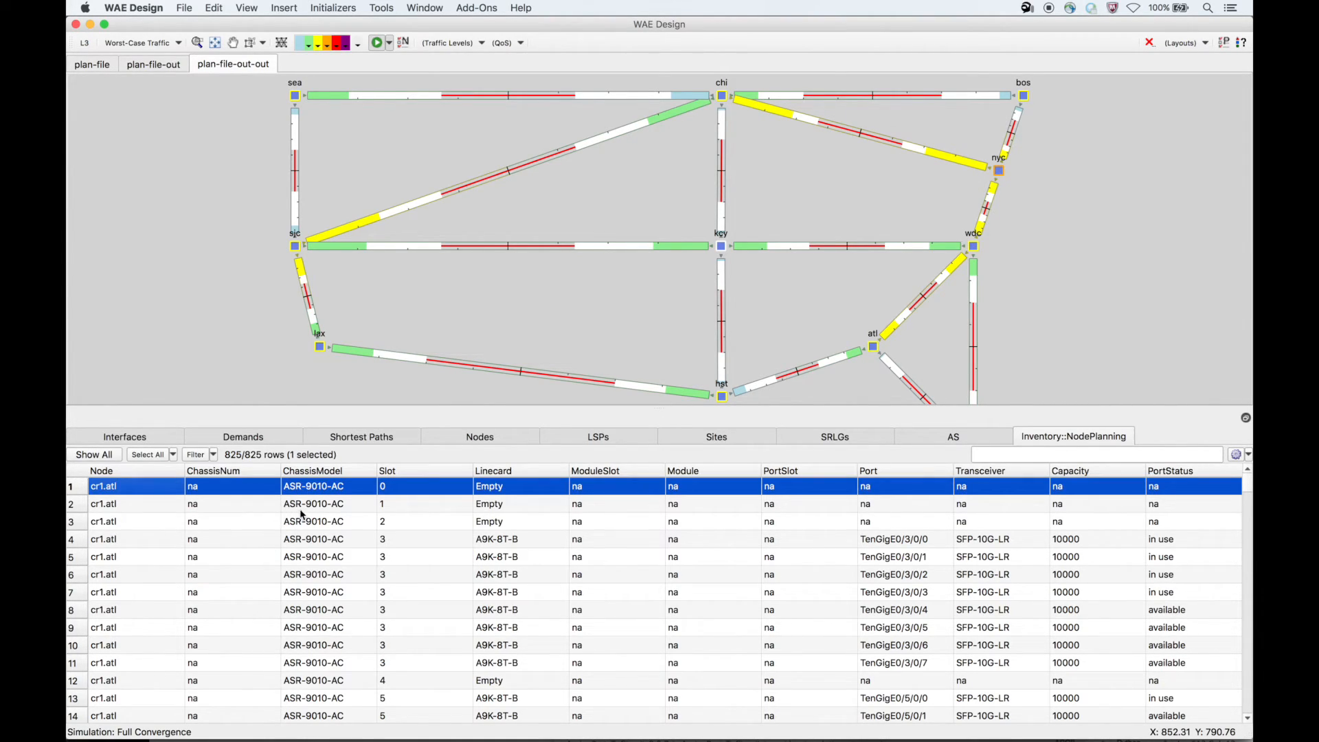
pyautogui.click(390, 540)
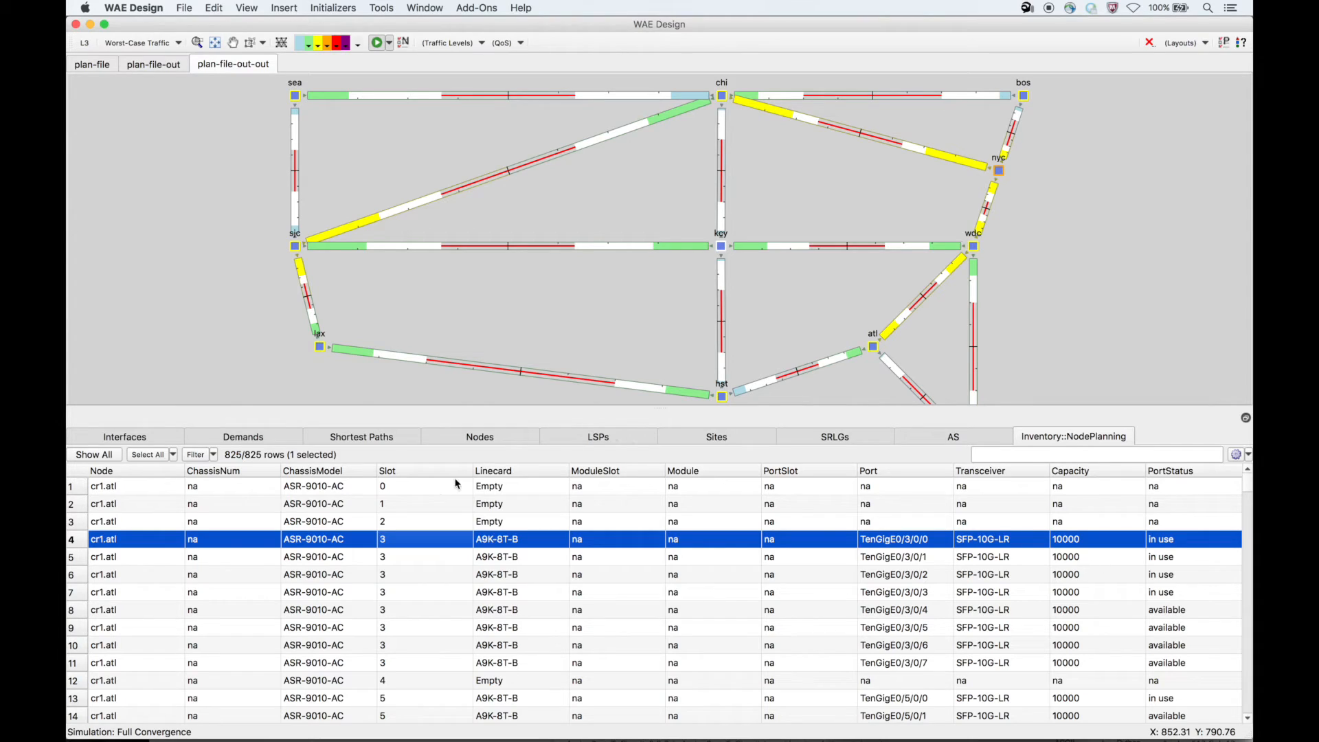
pyautogui.click(396, 490)
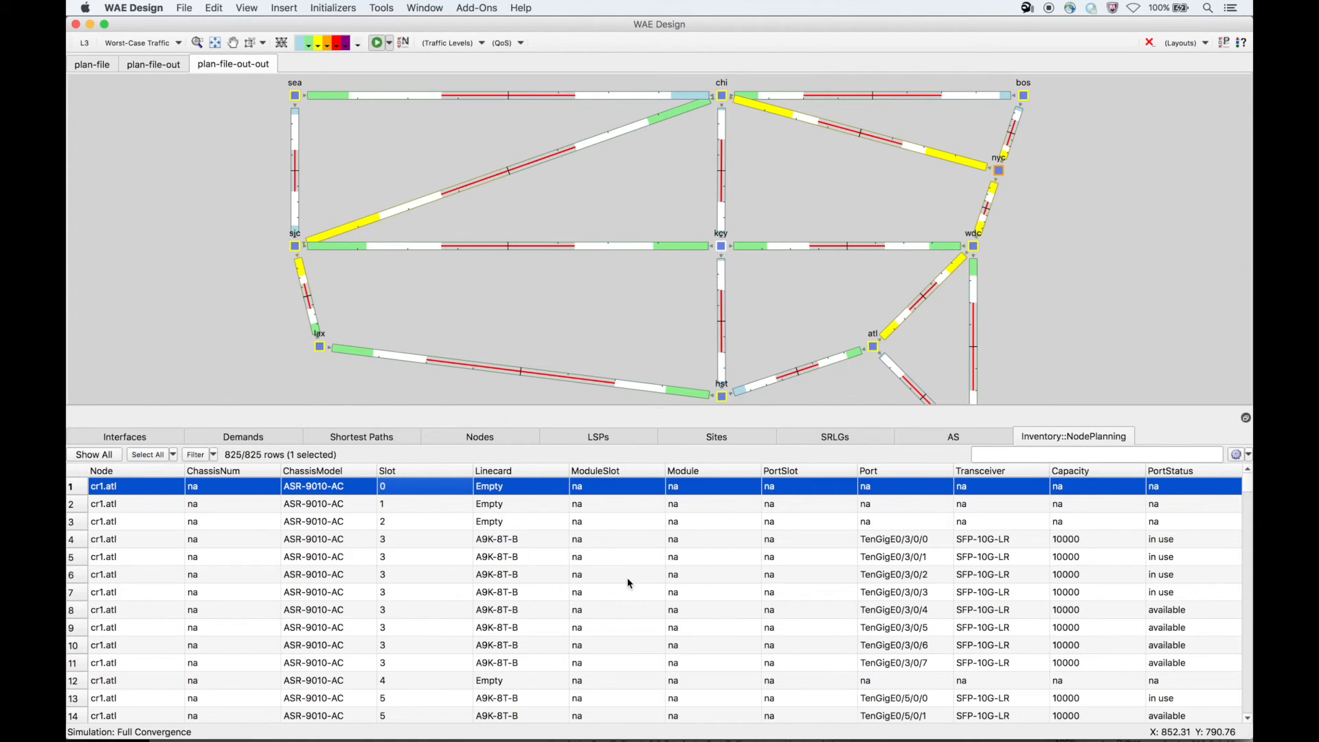
# Consult the nodes in the Node Inventory Utilization report and filter the Inventory::NodePlanning table to node cr2.chi.
pyautogui.click(416, 7)
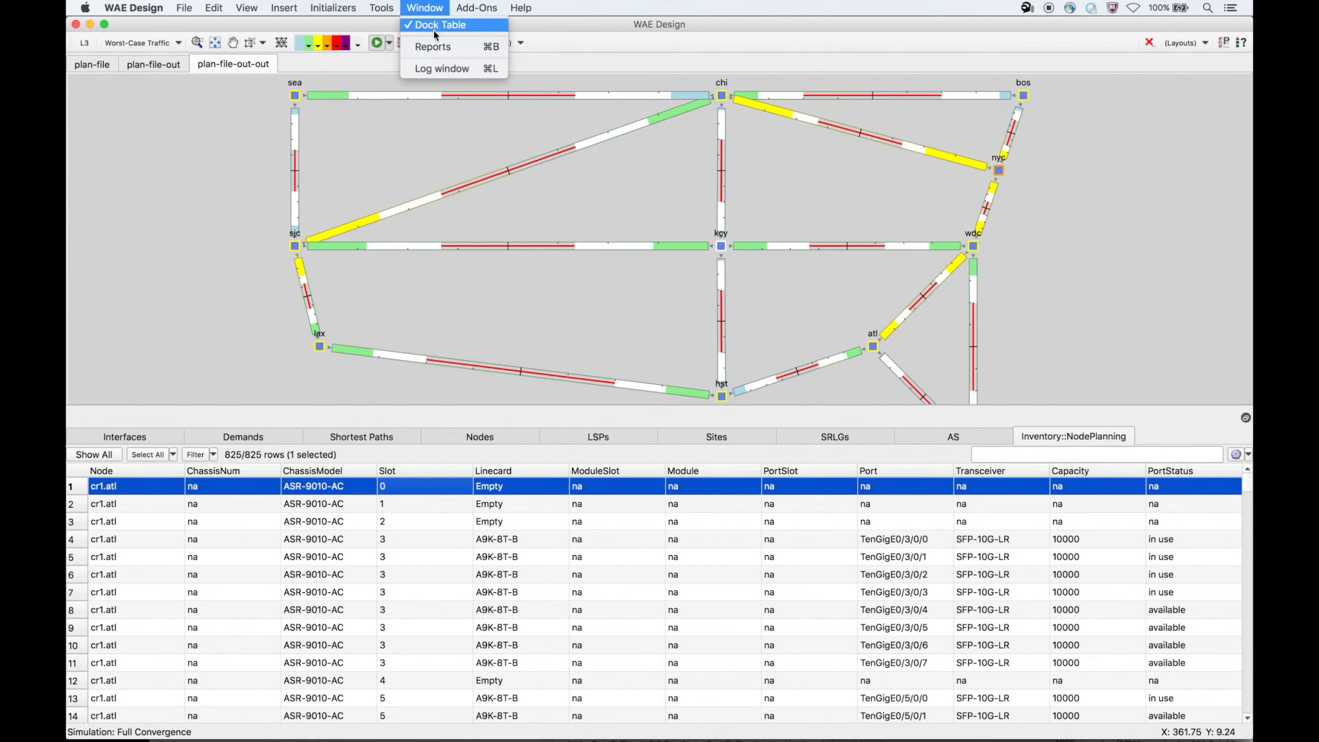
pyautogui.click(434, 47)
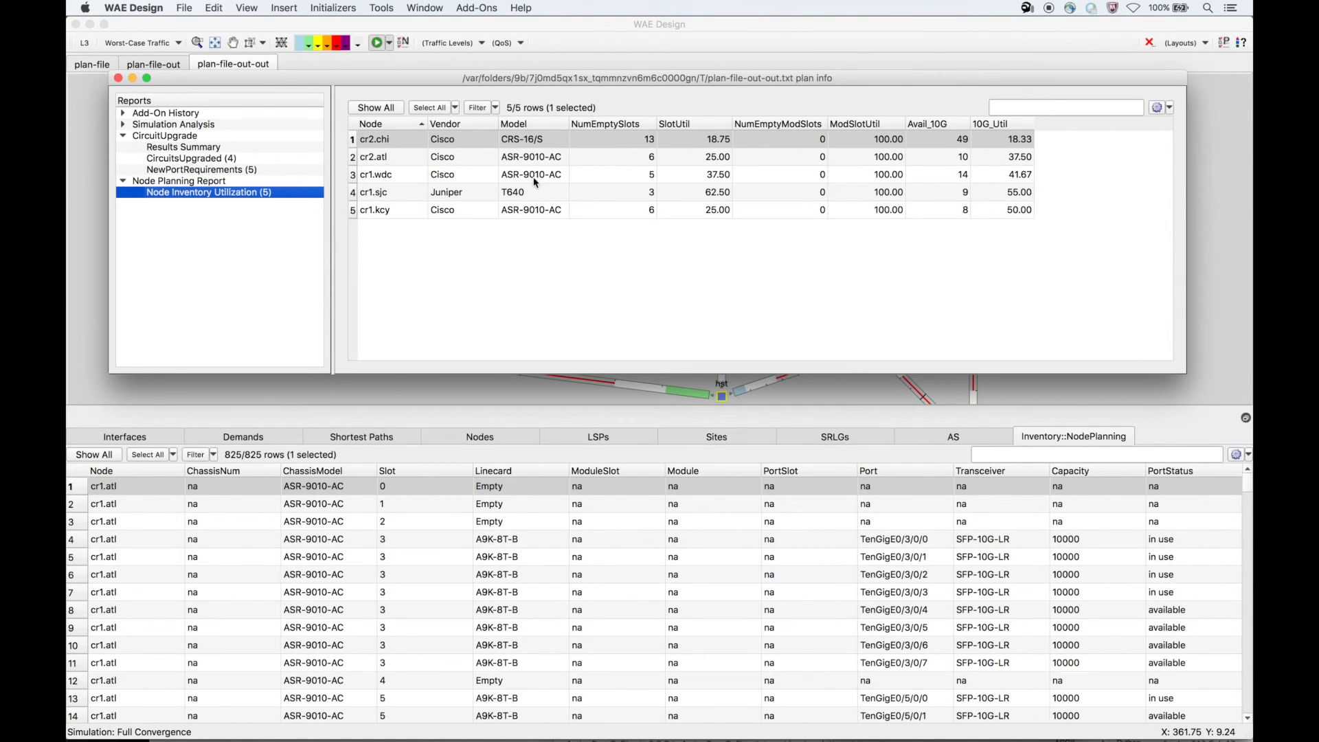
pyautogui.click(1188, 384)
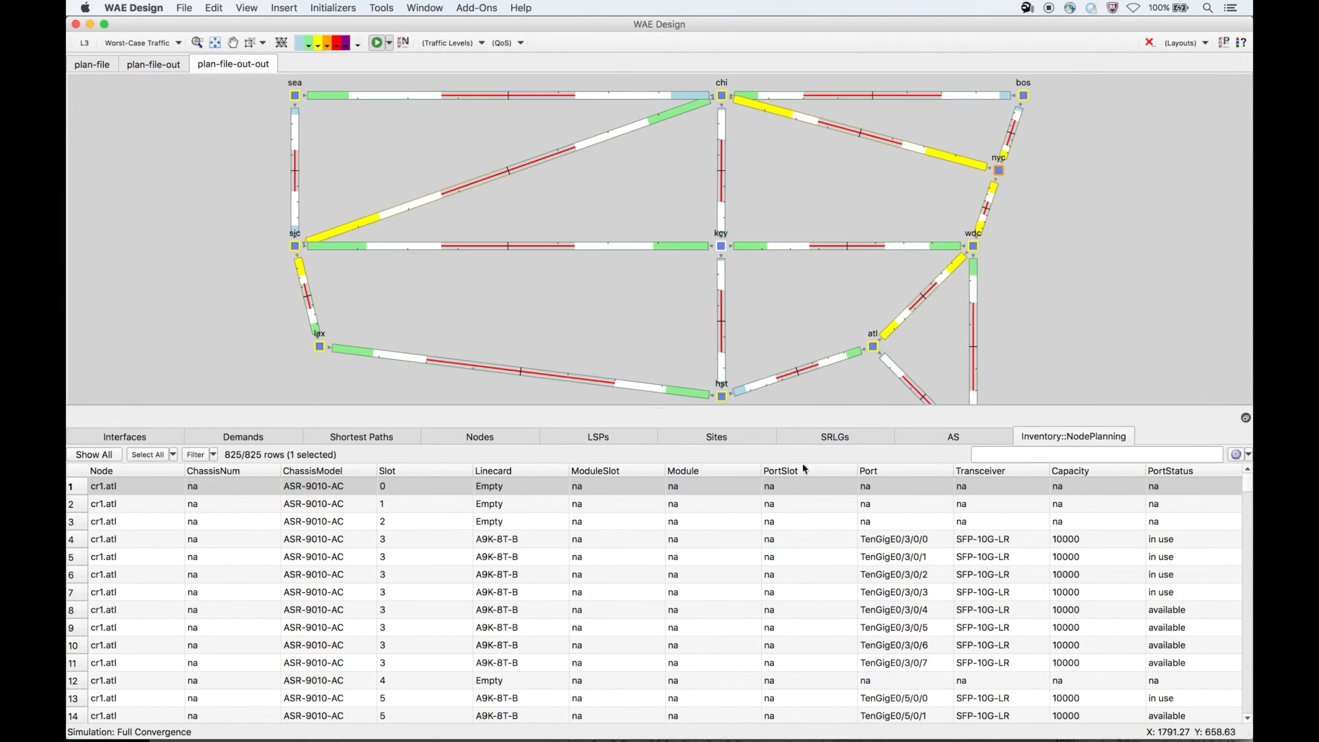
pyautogui.click(196, 455)
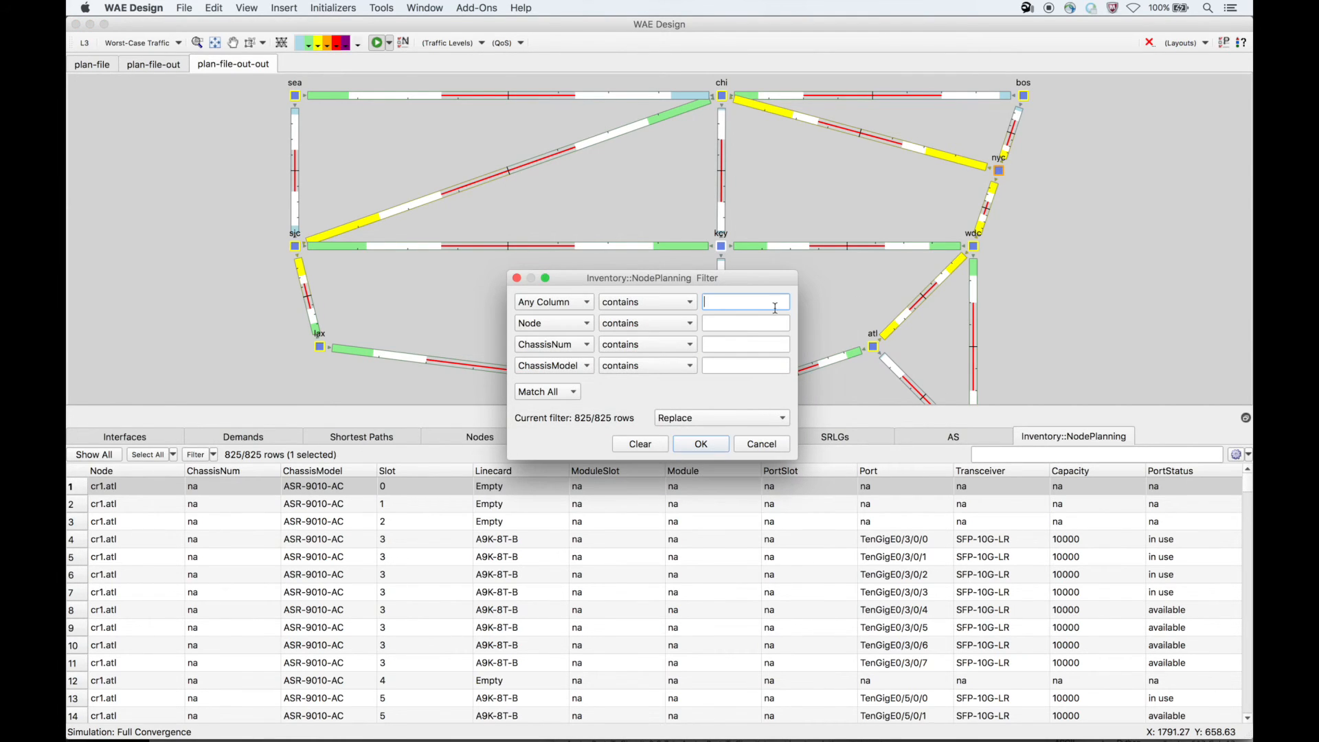
pyautogui.click(721, 325)
pyautogui.press('Return')
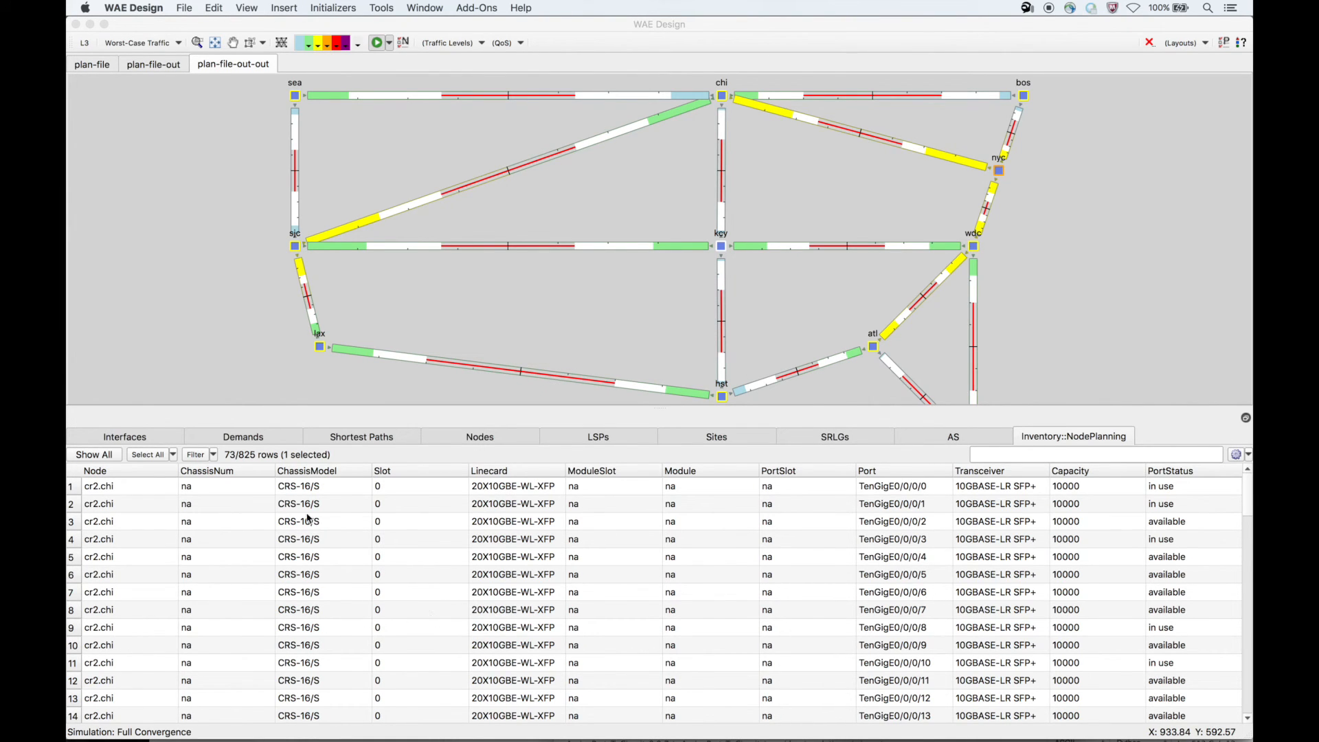
# Examine the occupied and empty slots, linecards and port statuses of node cr2.chi in the filtered inventory table.
pyautogui.moveTo(1249, 491)
pyautogui.mouseDown()
pyautogui.moveTo(1241, 697)
pyautogui.moveTo(1245, 474)
pyautogui.mouseUp()
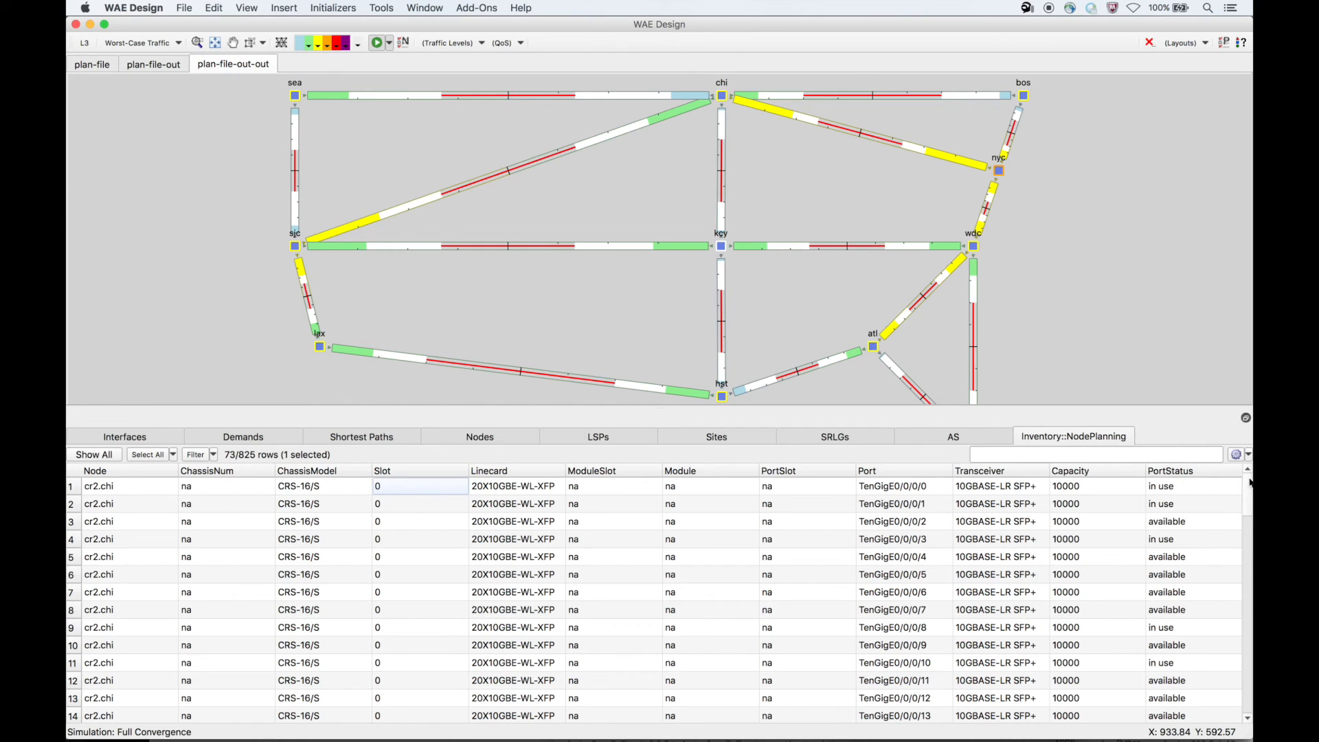
pyautogui.moveTo(1251, 483); pyautogui.dragTo(1250, 545)
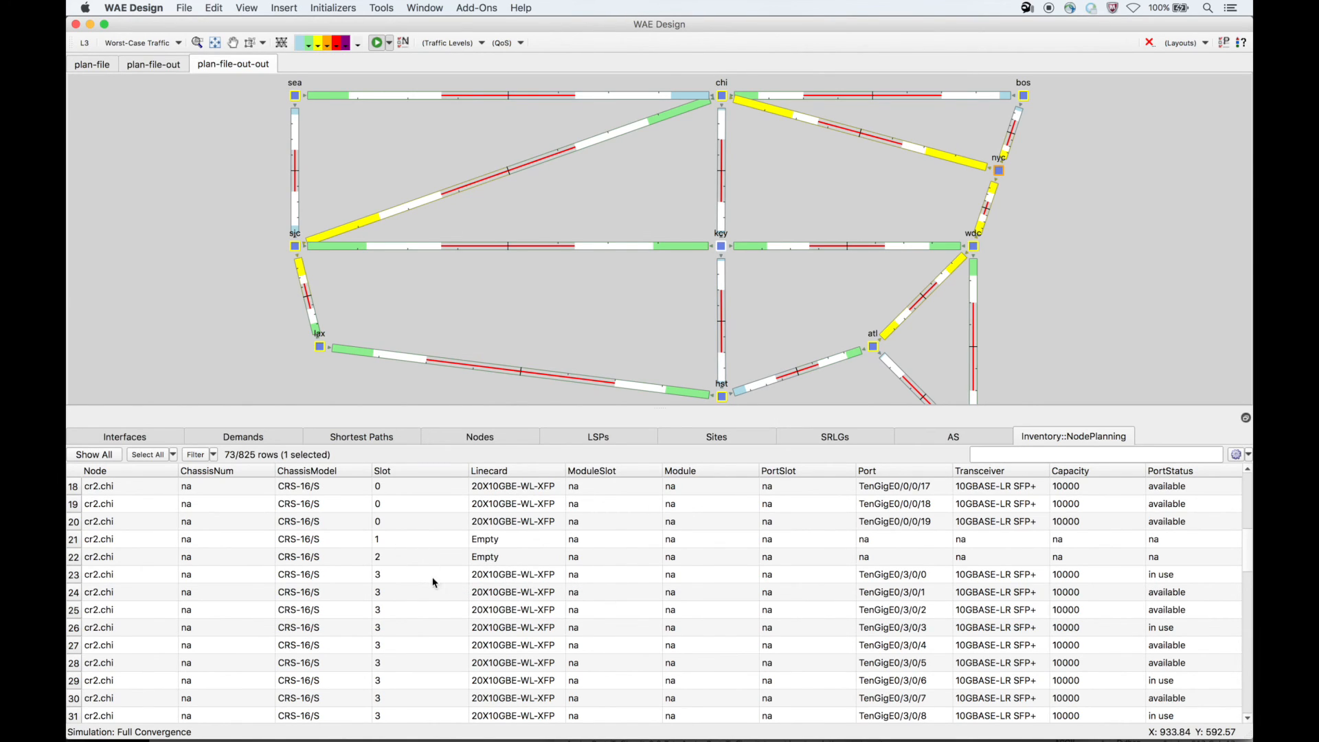
pyautogui.click(527, 581)
pyautogui.moveTo(1250, 546); pyautogui.dragTo(1249, 636)
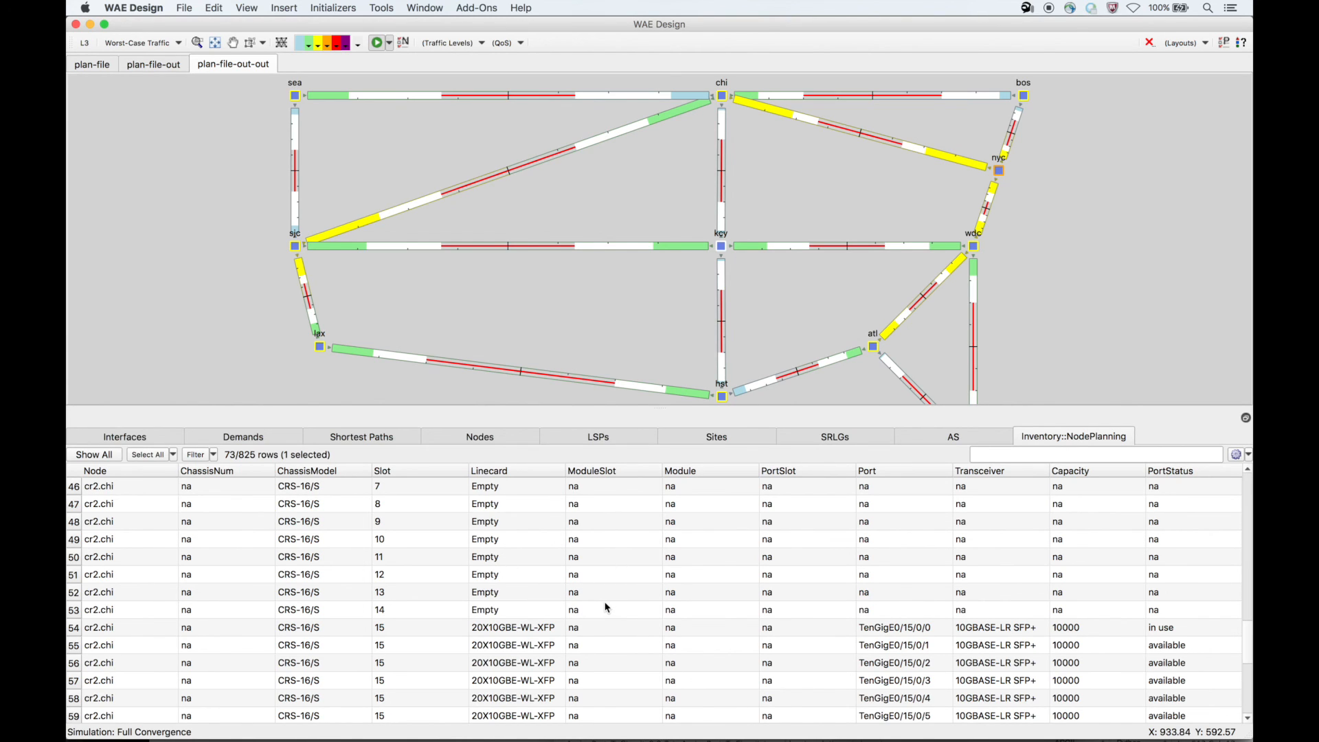
pyautogui.scroll(6, 608, 608)
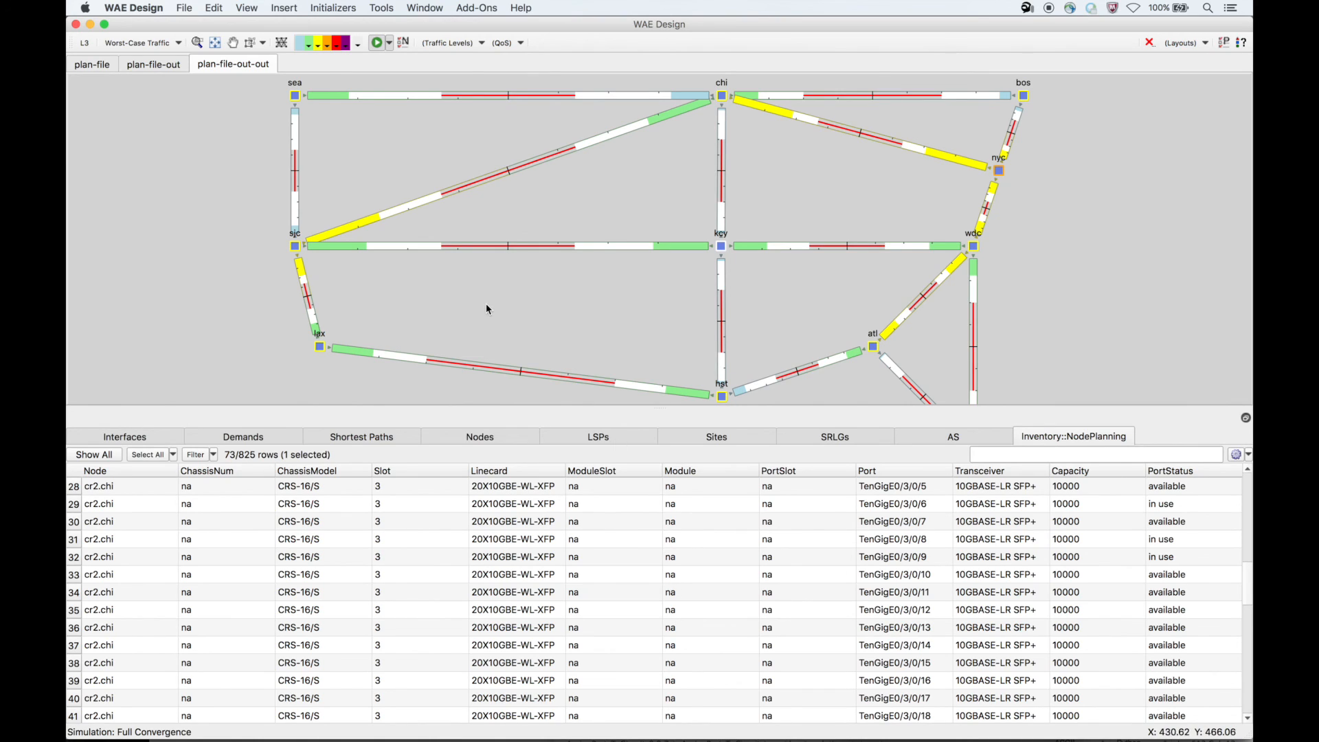